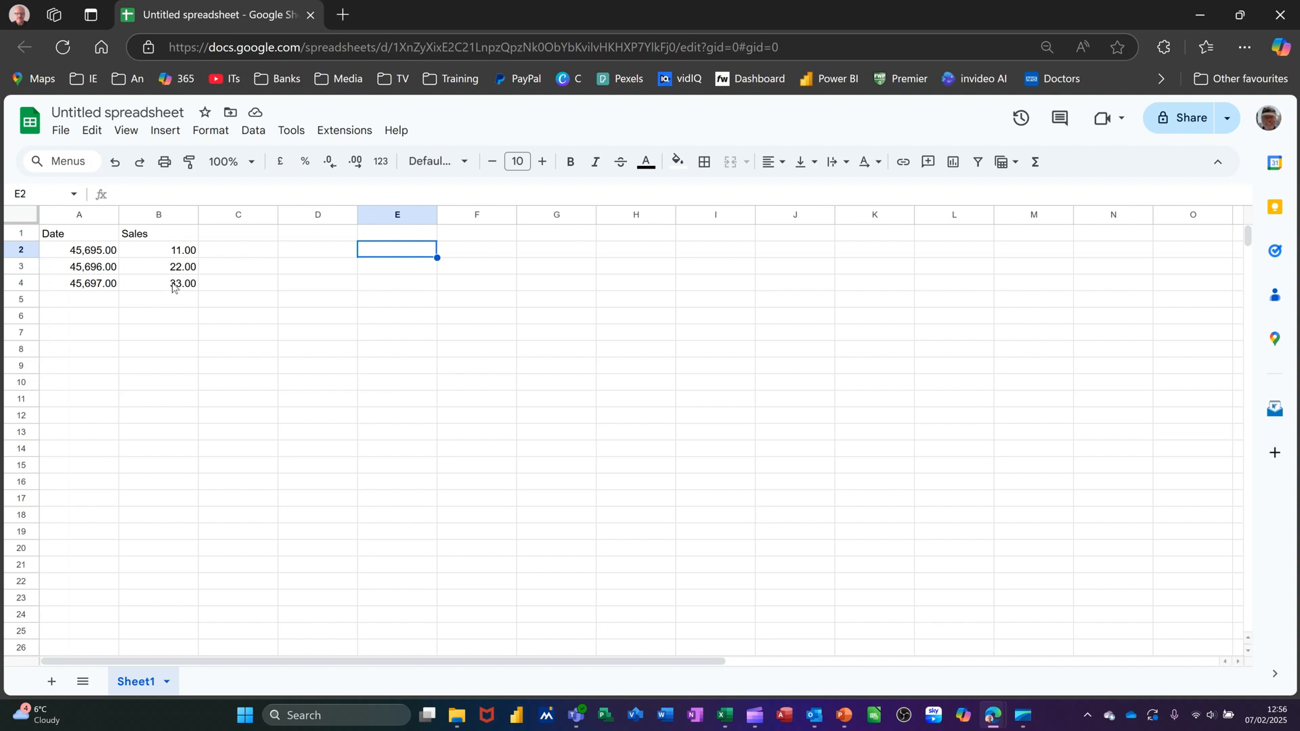
Step: Start recording a macro with absolute references and insert a column chart from the data in A1:B4
left_click(334, 134)
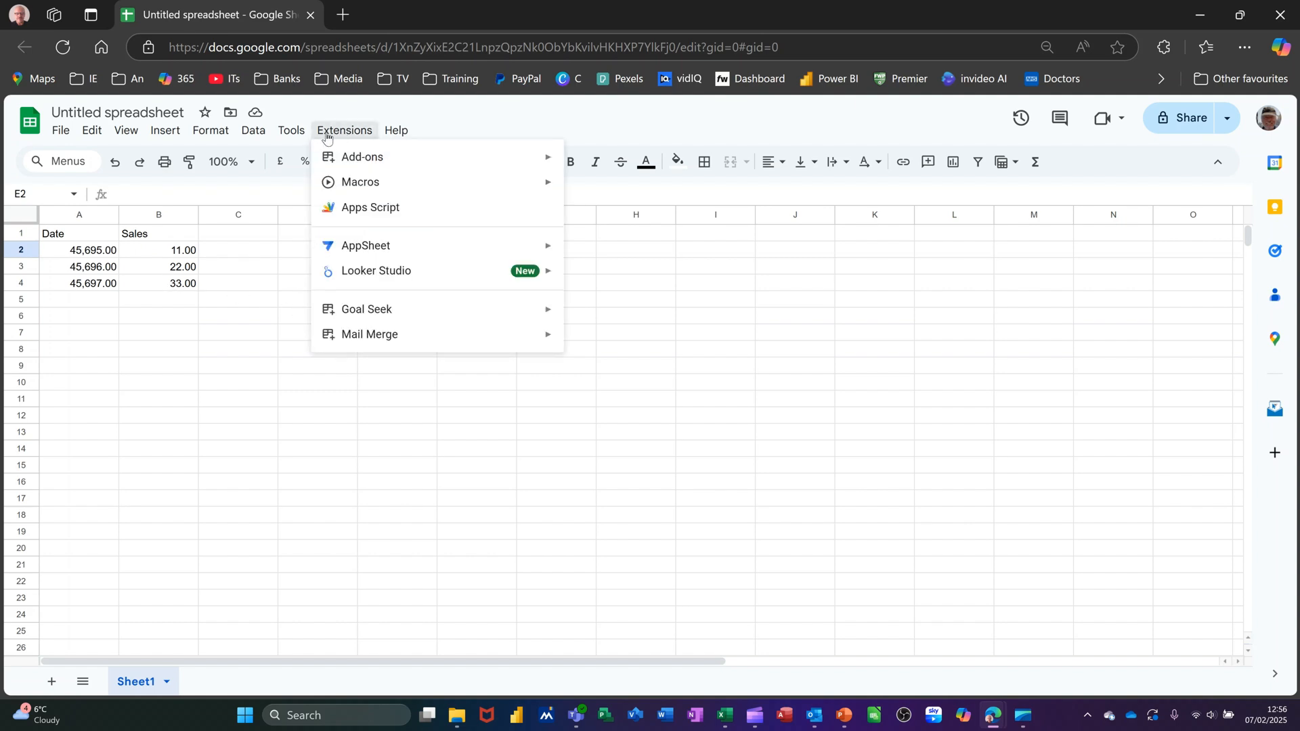
mouse_move(352, 194)
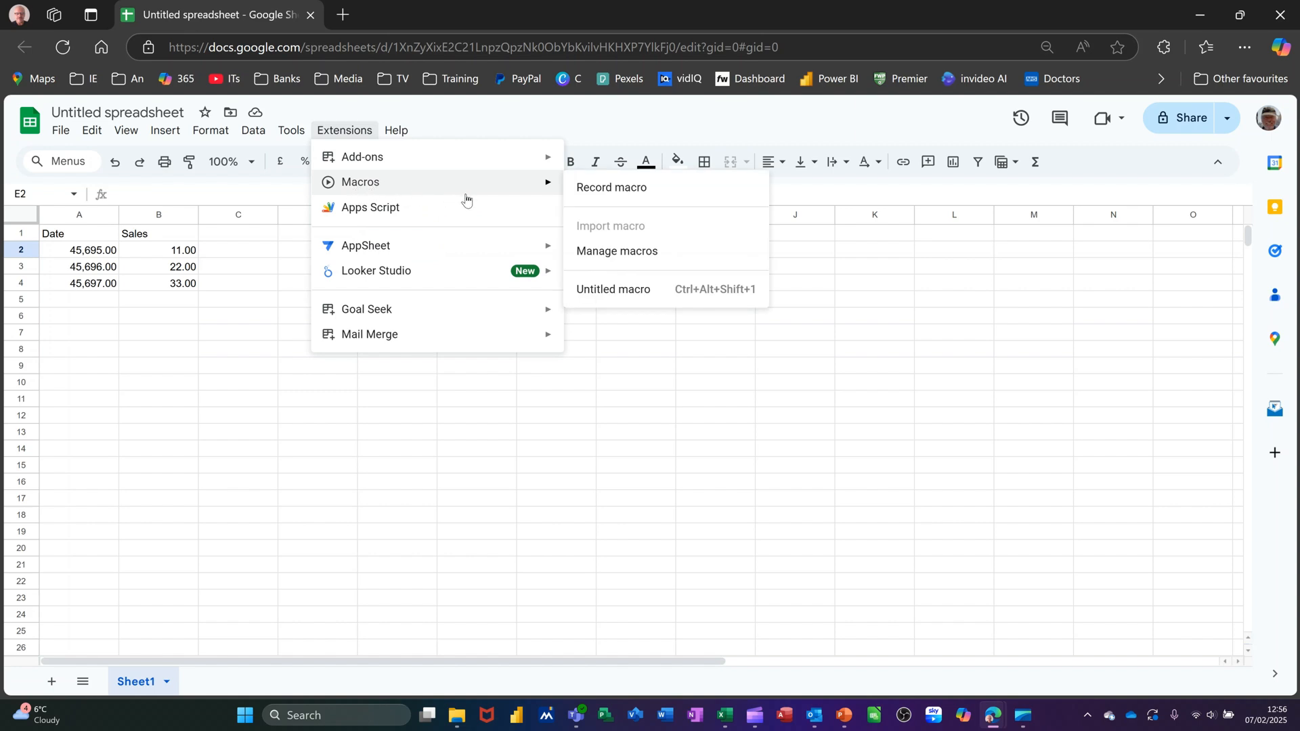
left_click(638, 194)
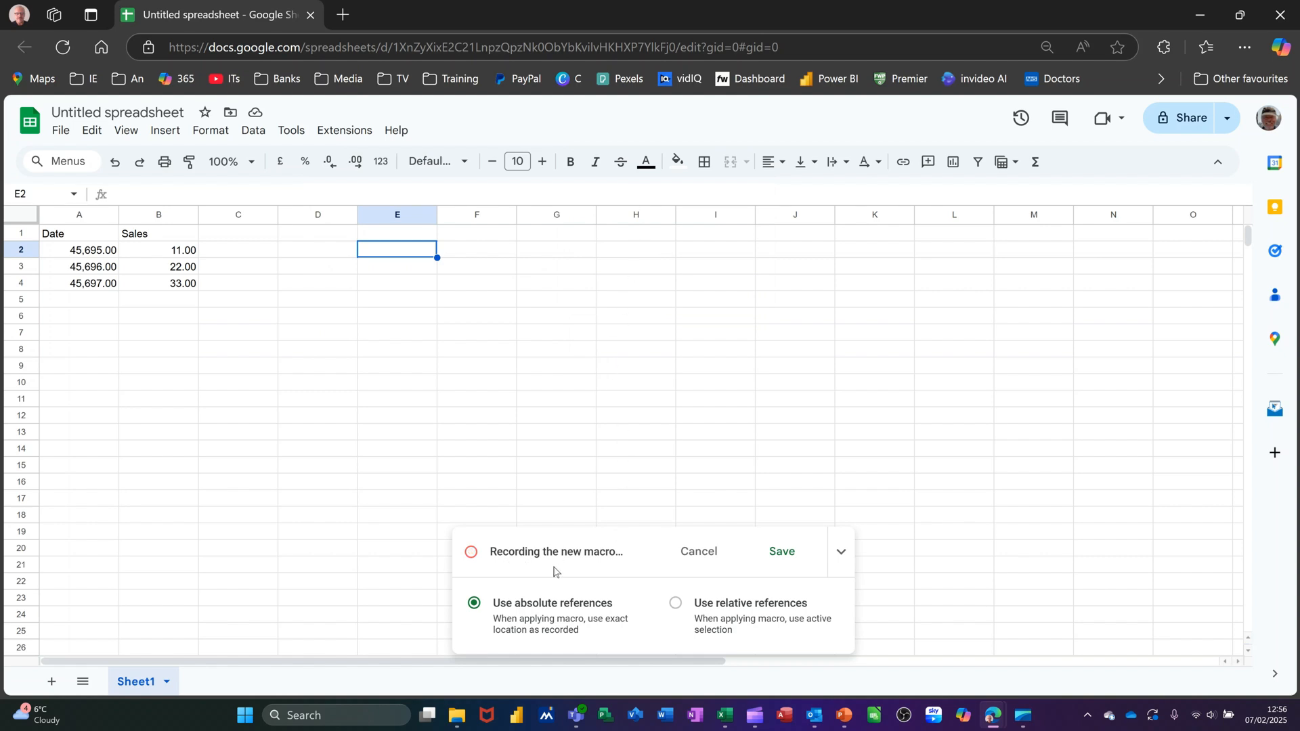
left_click_drag(66, 235, 166, 293)
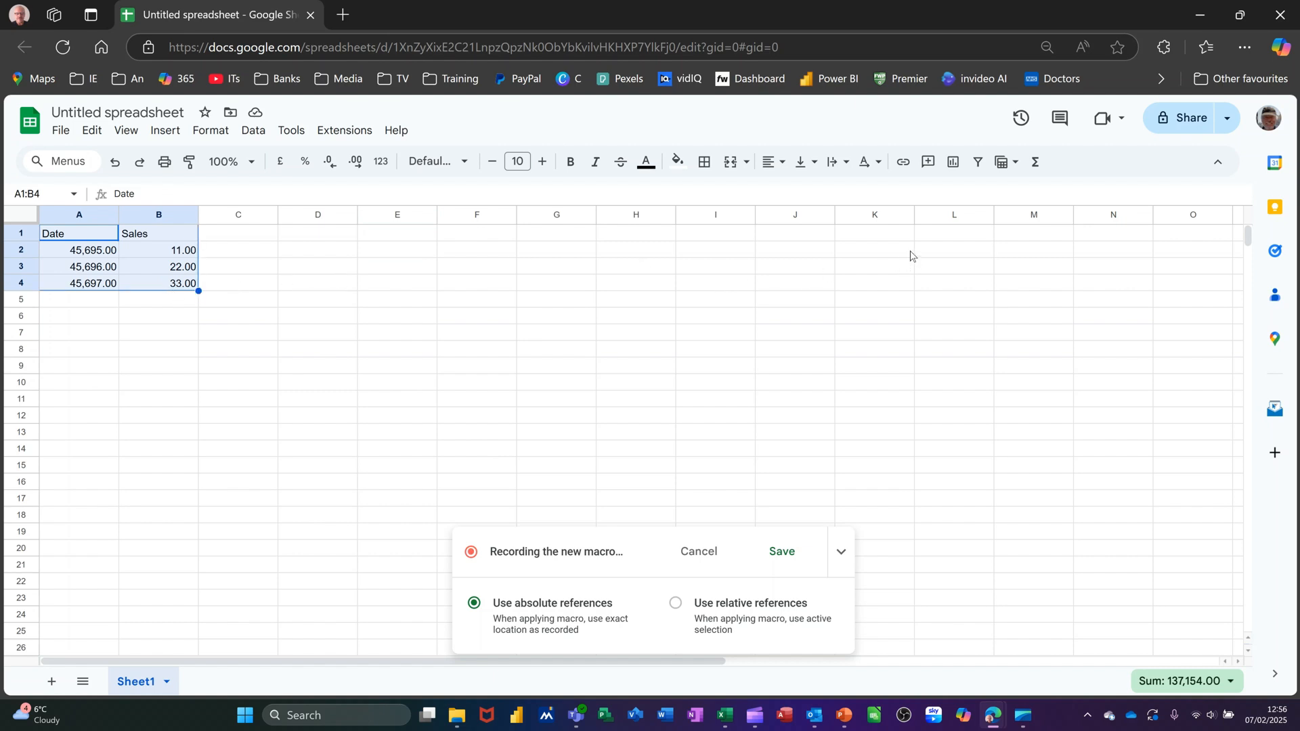
left_click(953, 162)
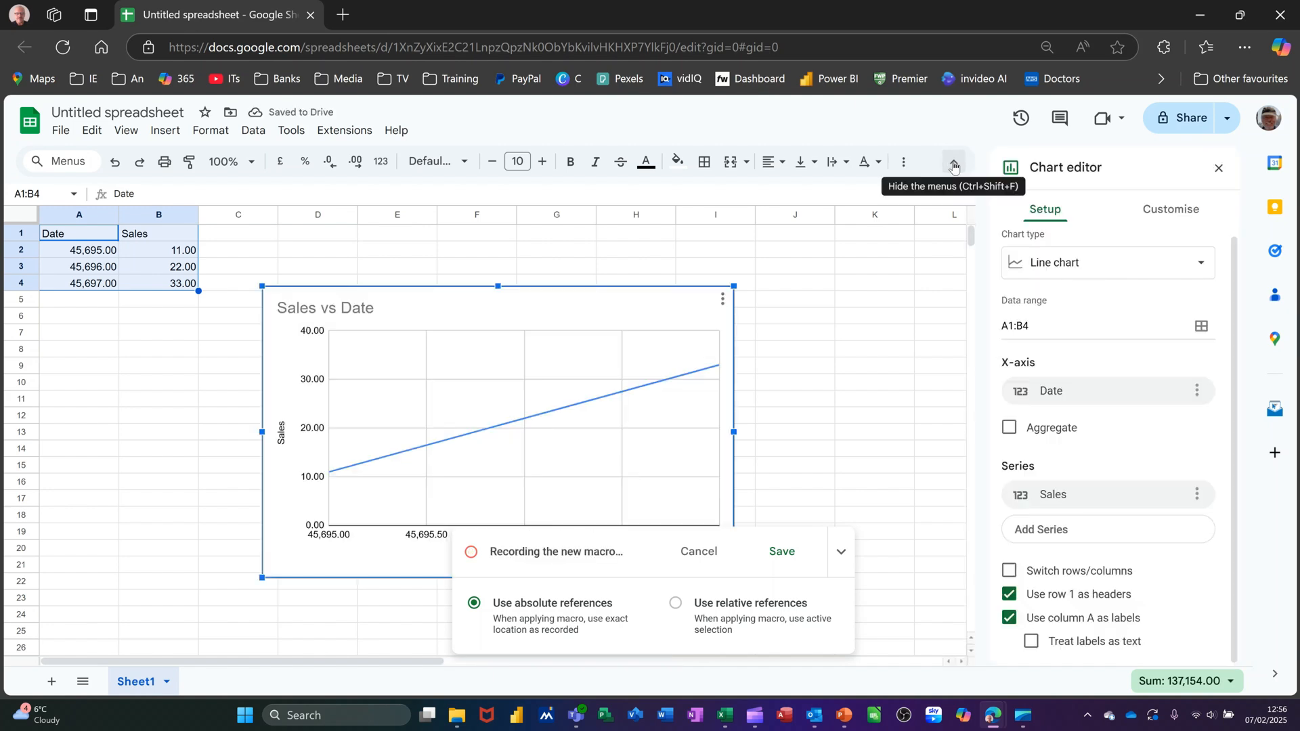
left_click(1203, 268)
left_click(1171, 353)
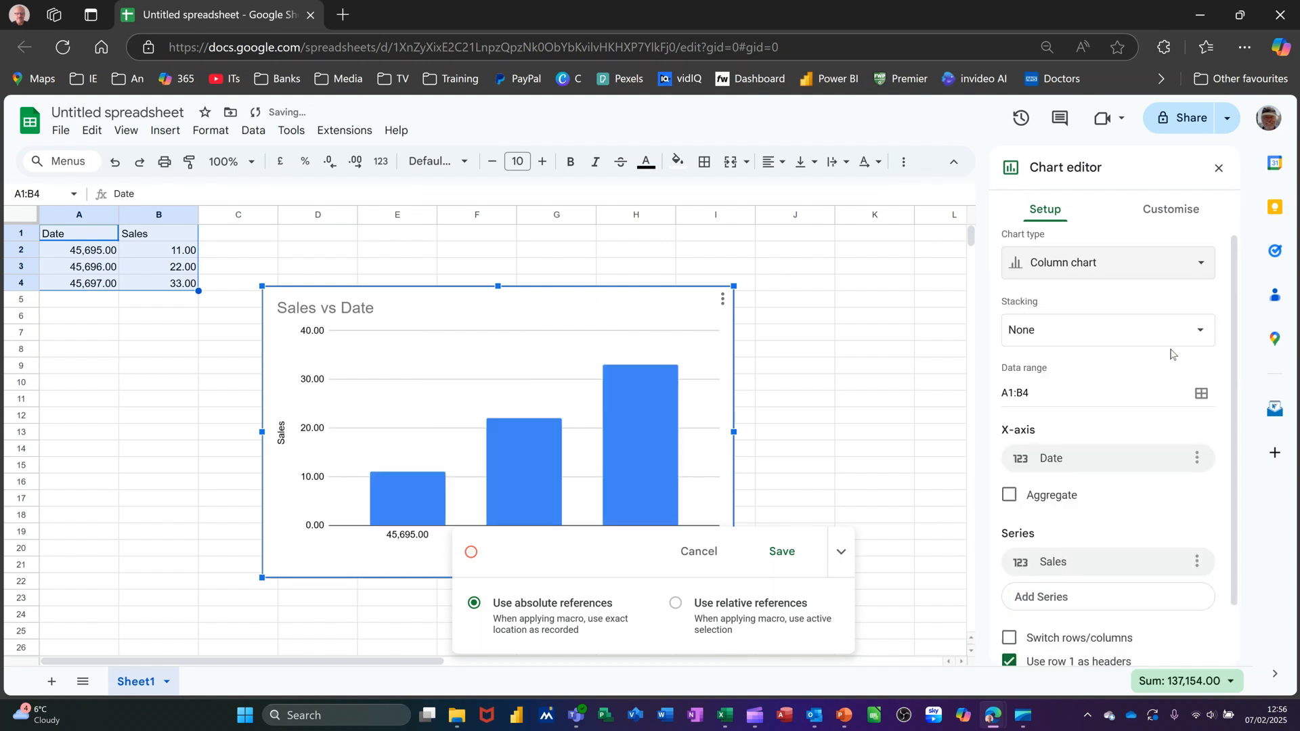
Step: Add data labels to the chart's Sales series and set their position to Outside end
left_click(1169, 212)
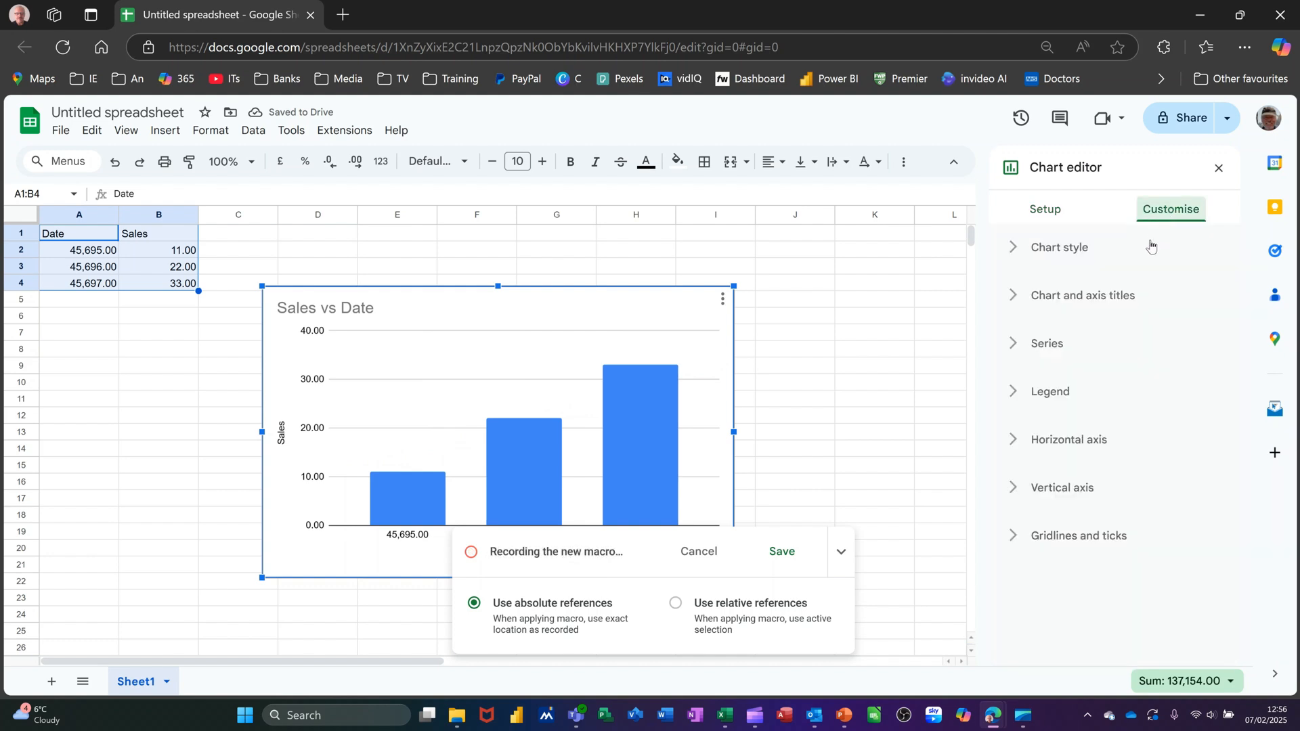
left_click(1016, 345)
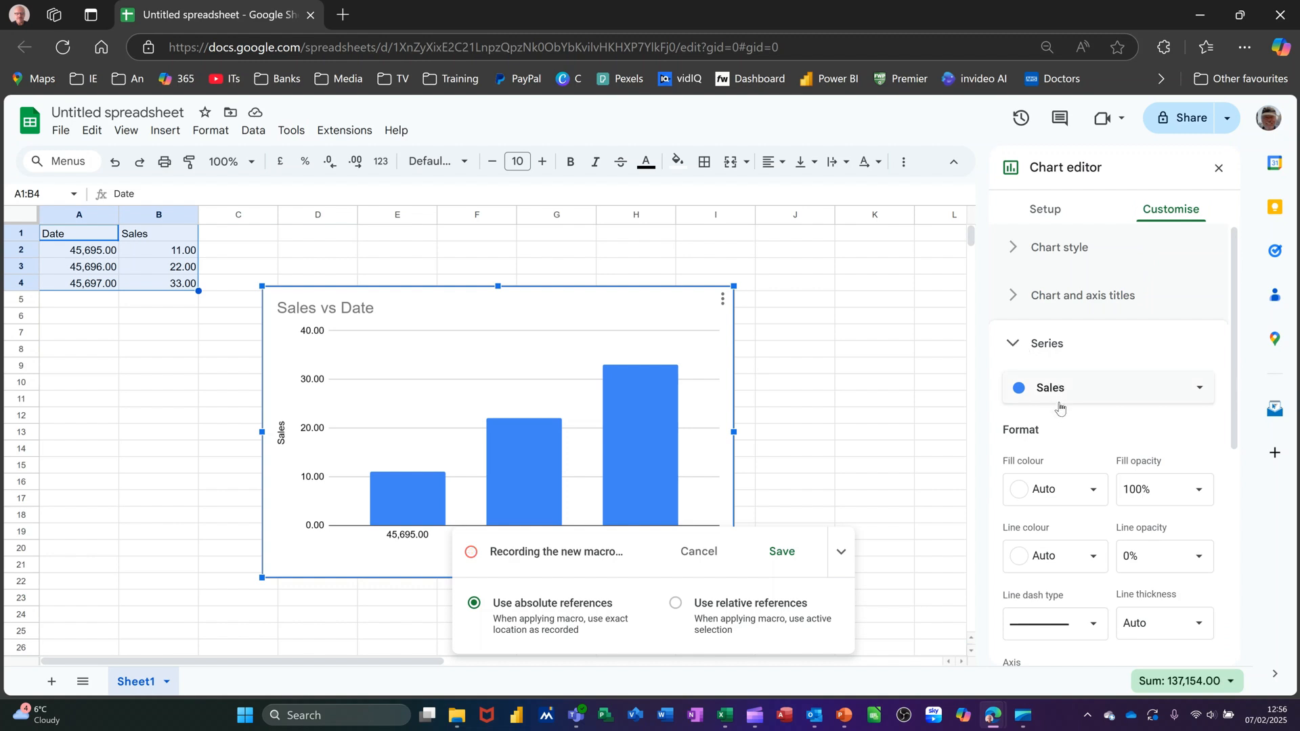
scroll(1058, 434, "down", 3)
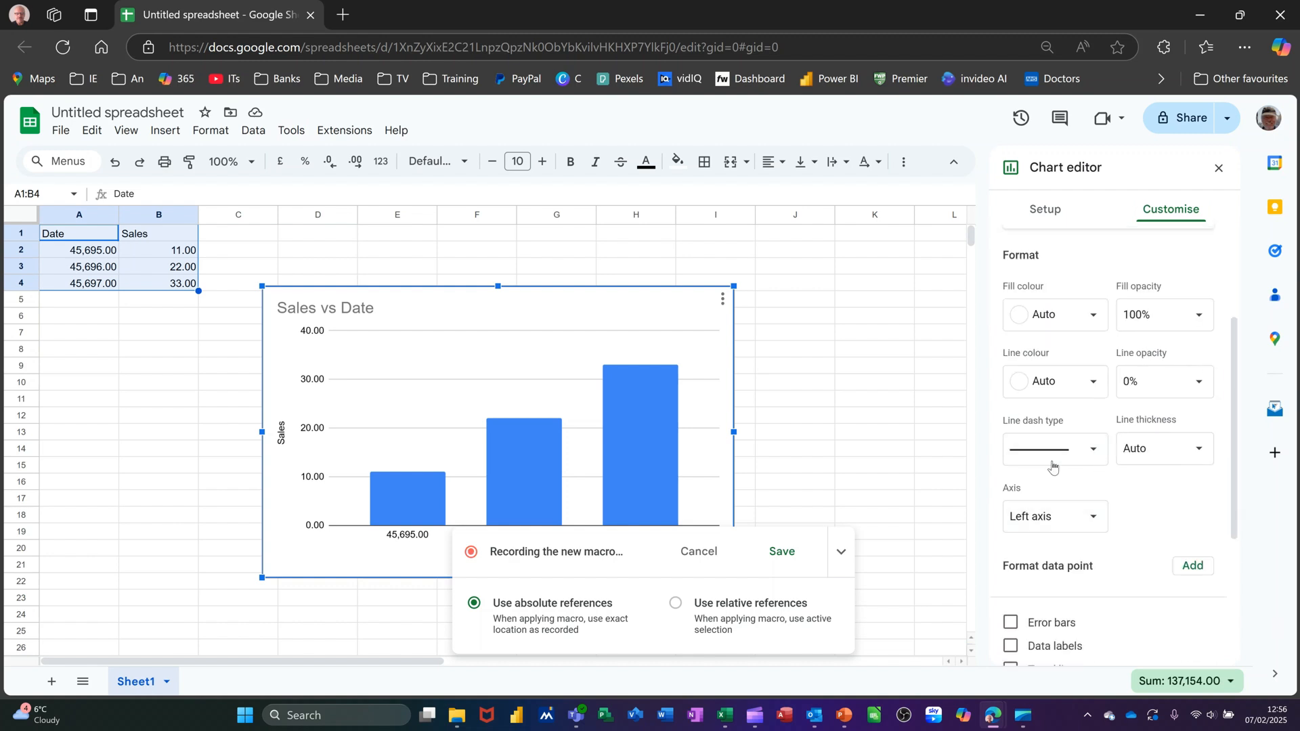
scroll(1093, 450, "down", 3)
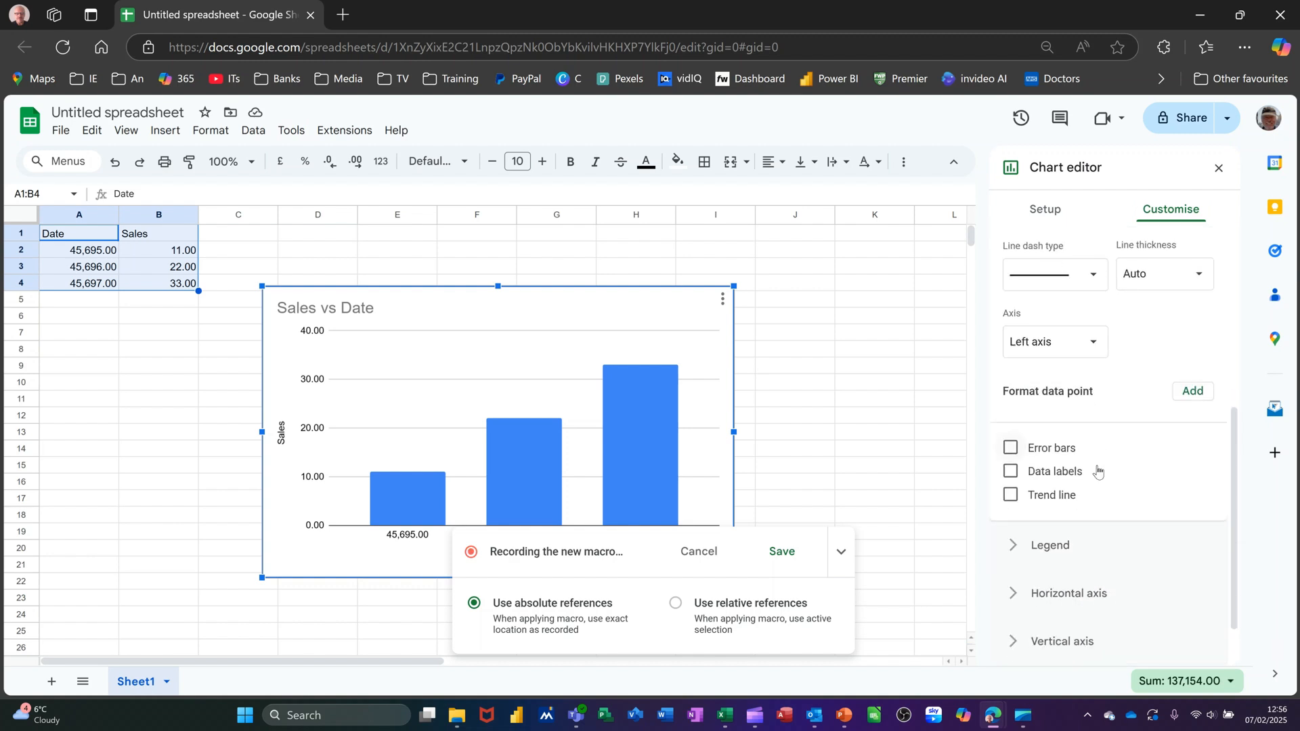
left_click(1011, 473)
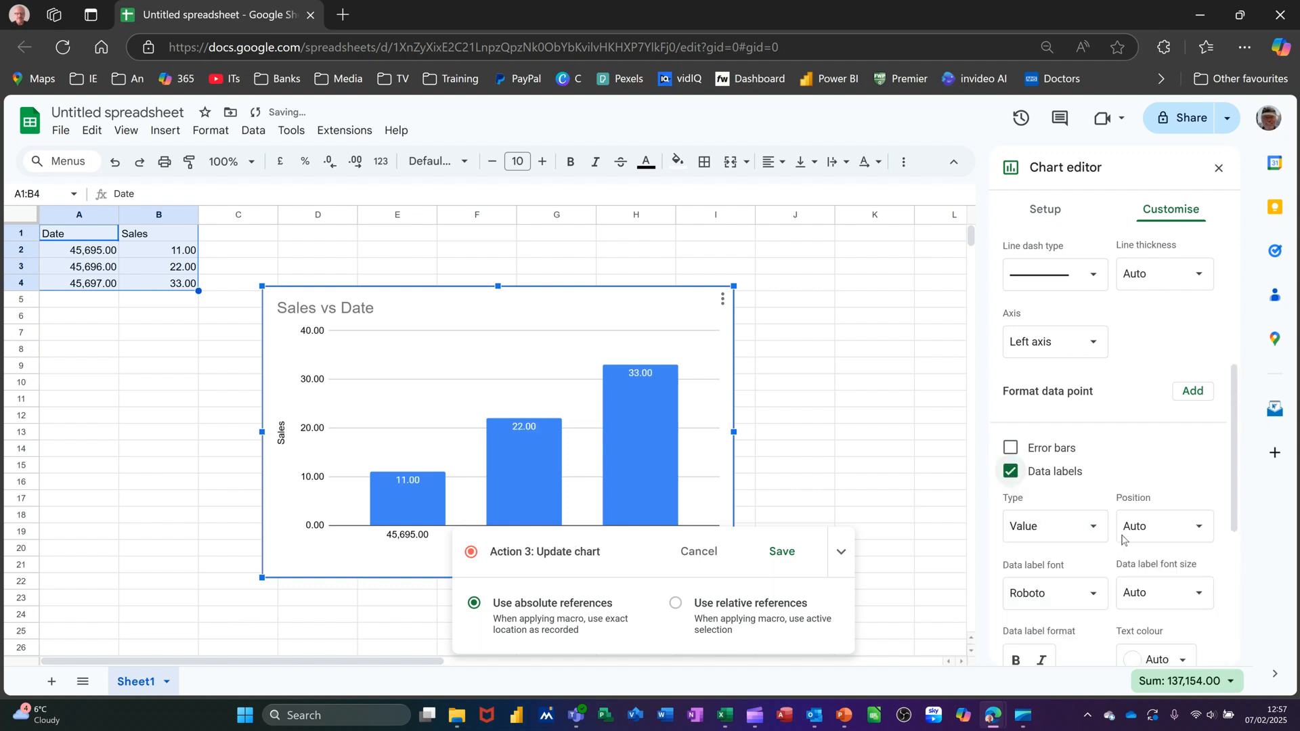
left_click(1204, 533)
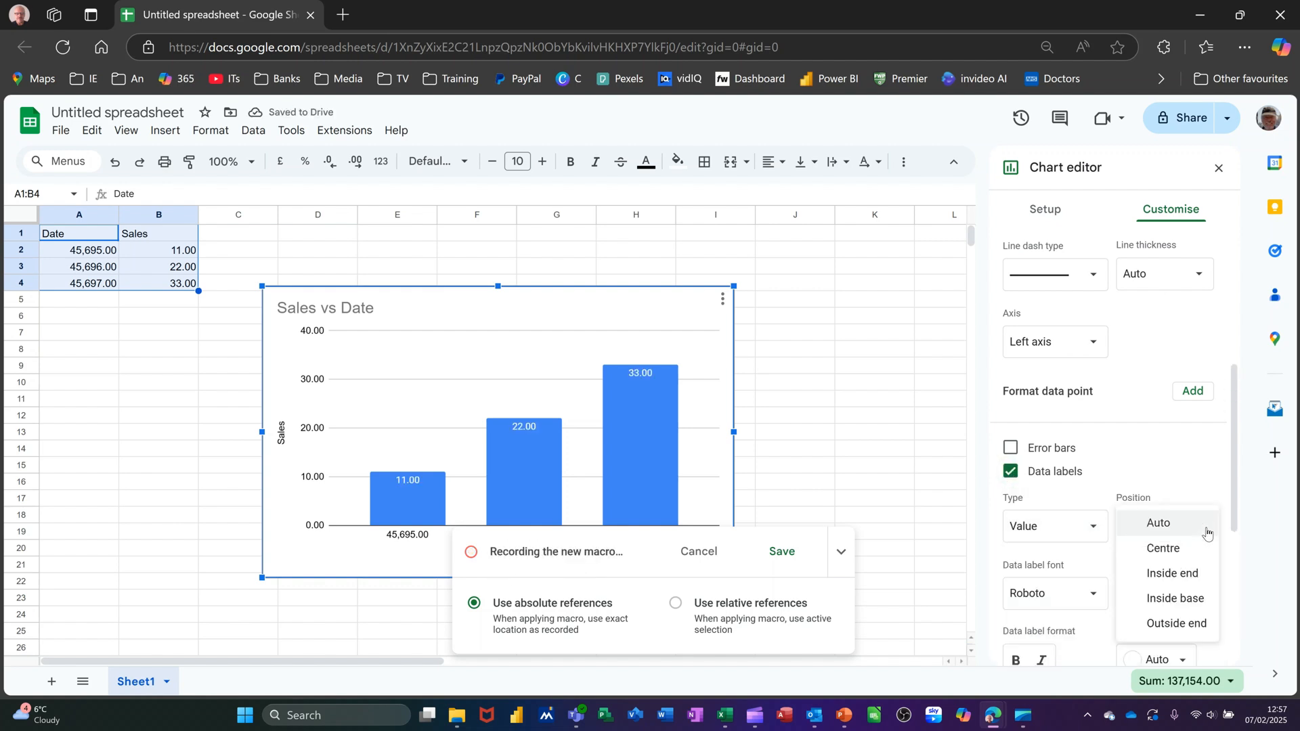
left_click(1160, 624)
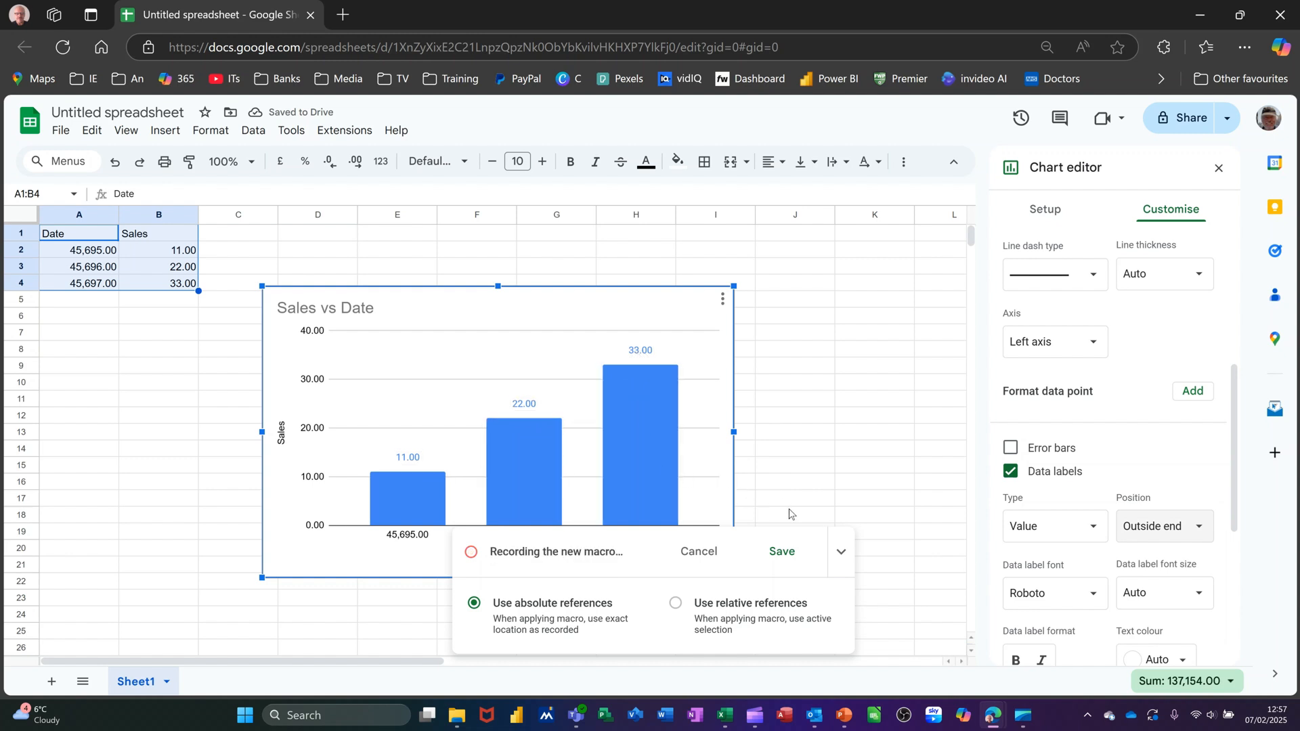
Step: Finish the recording and save the macro under the name "chart" without a shortcut
left_click(787, 552)
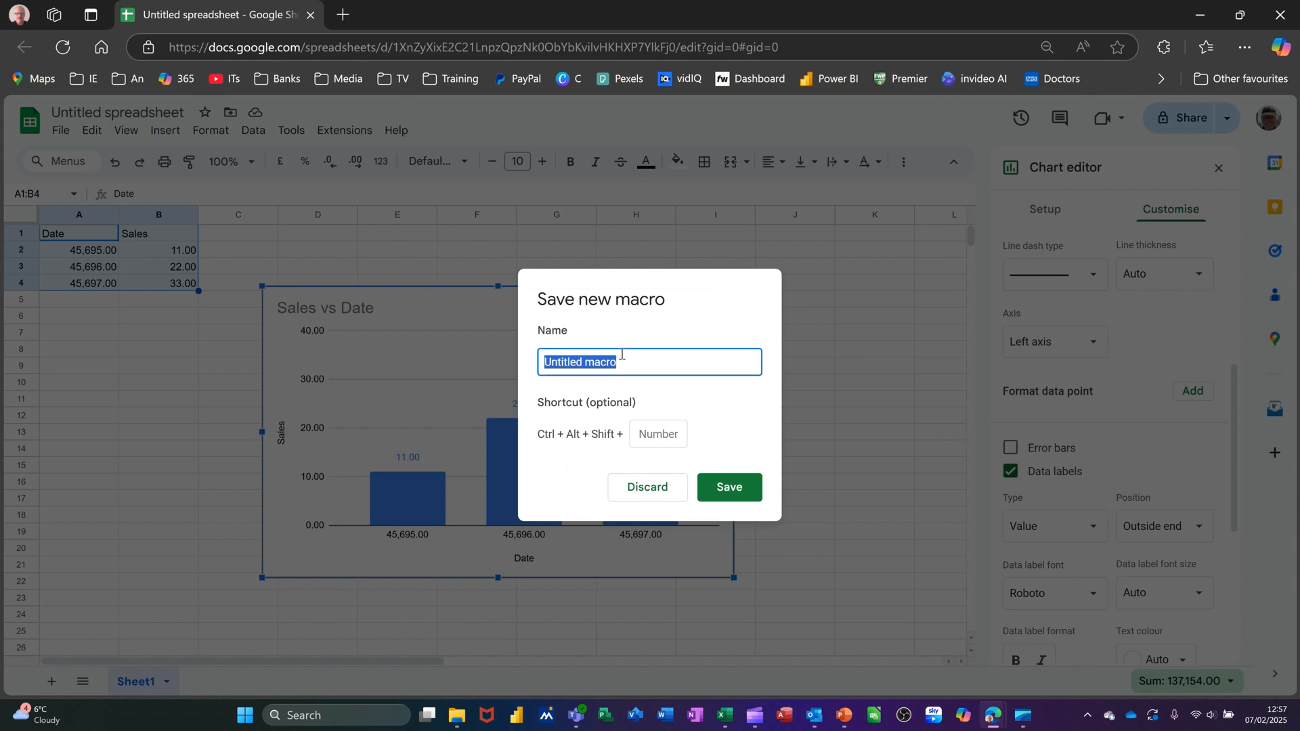
type("chart")
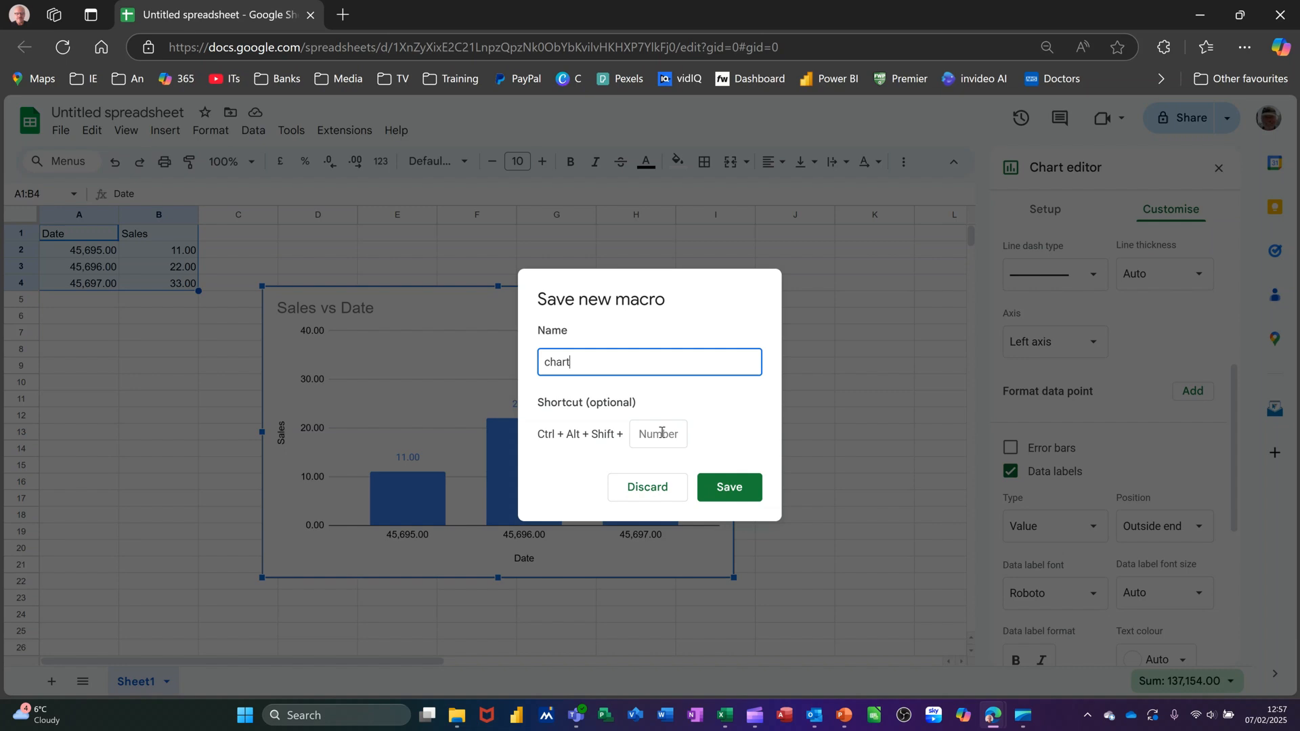
left_click(739, 488)
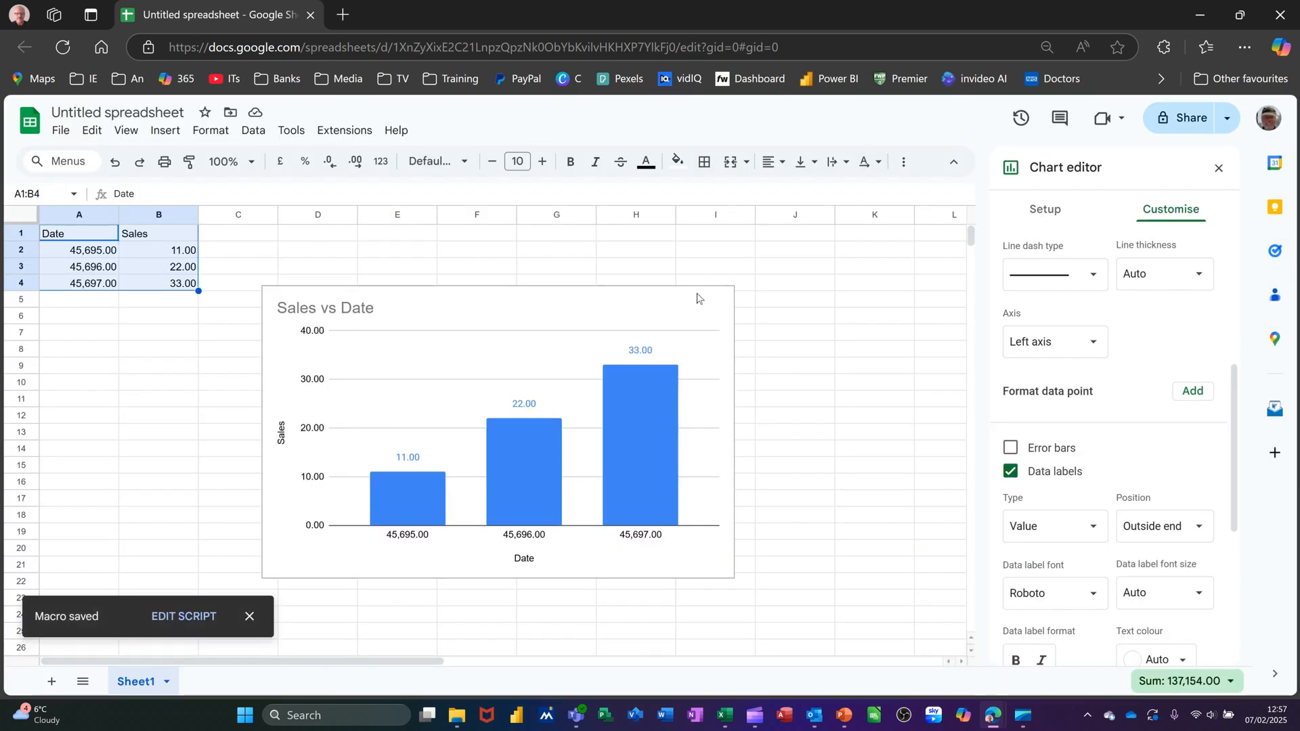
Step: Delete the Sales vs Date column chart from the sheet and select the empty cell D3
left_click(716, 300)
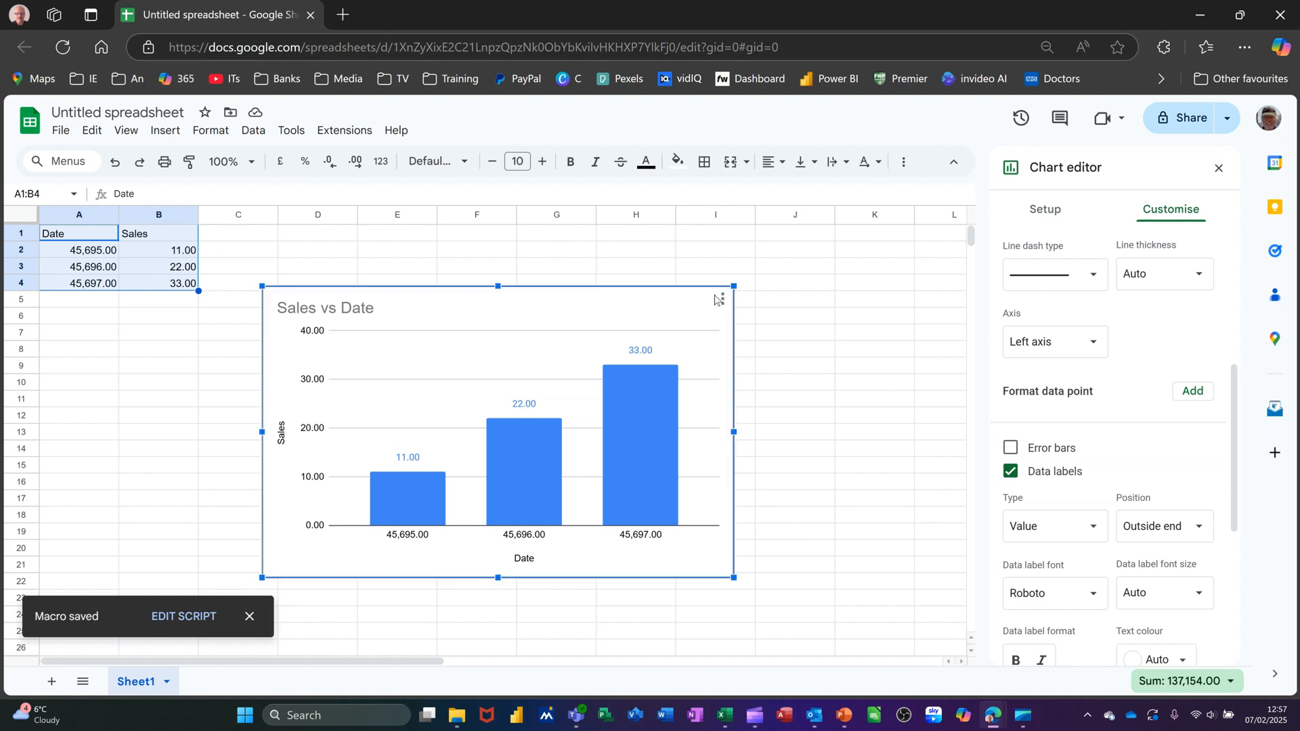
key("Delete")
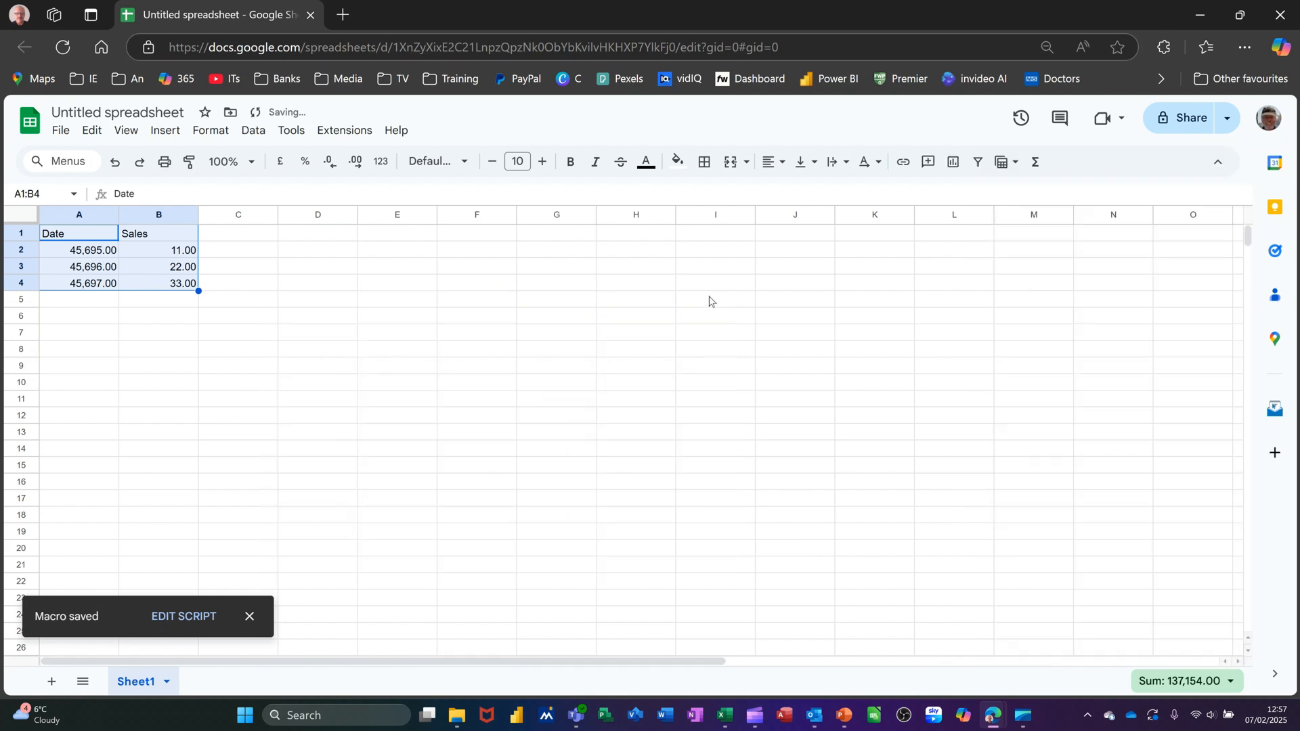
left_click(319, 272)
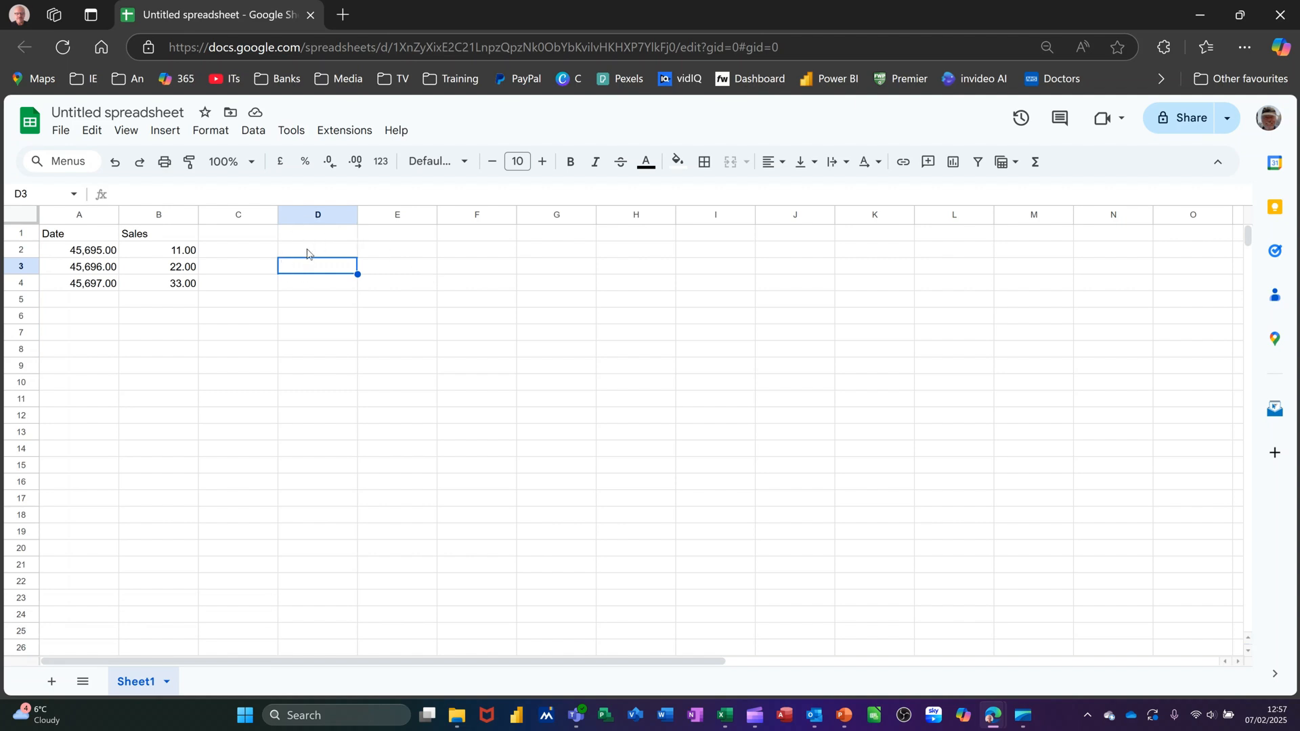
Step: Run the saved "chart" macro on Sheet1
left_click(332, 133)
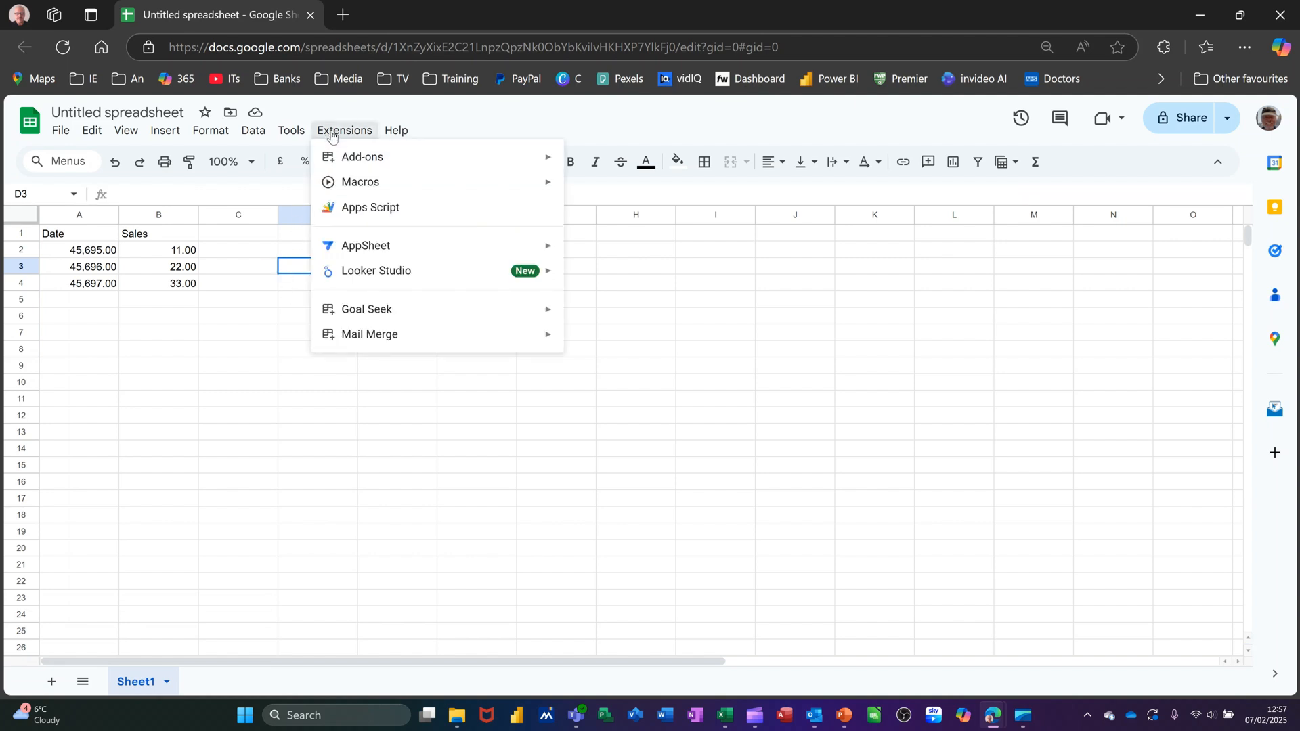
mouse_move(375, 183)
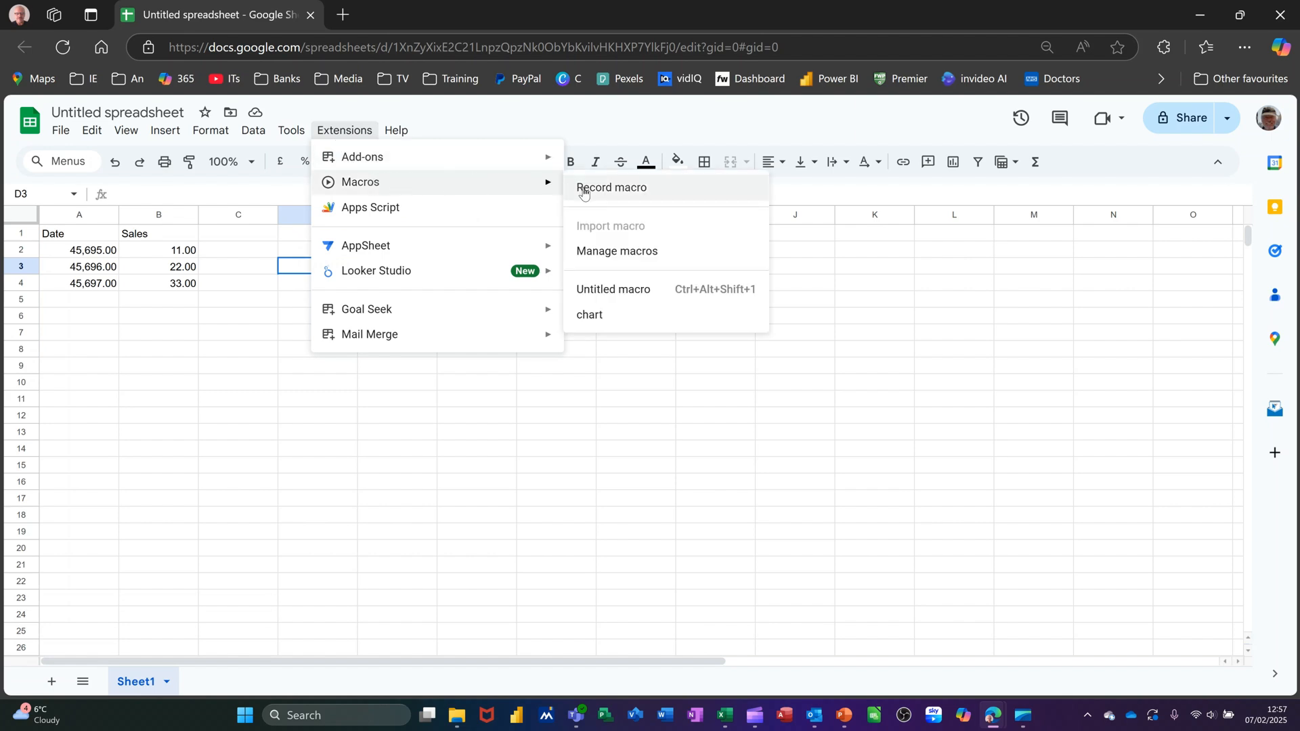
left_click(595, 321)
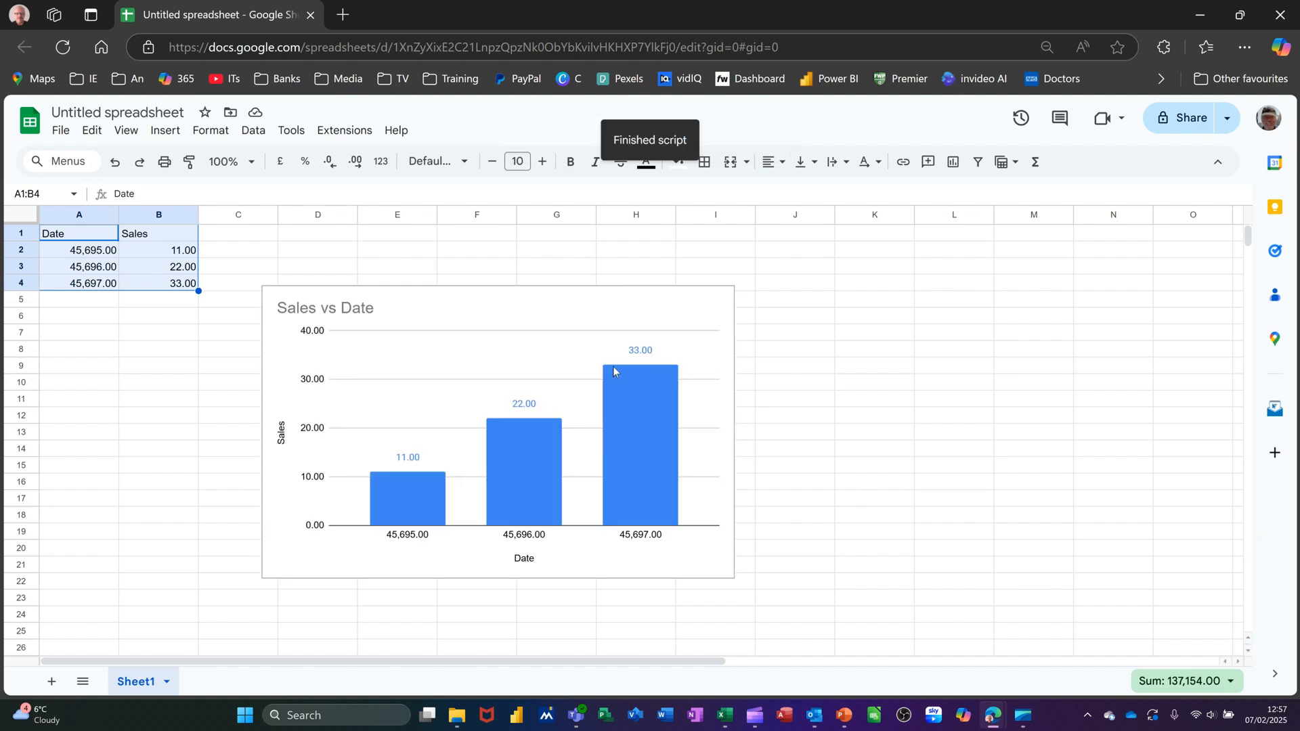
Step: Delete the chart generated by the macro and select the empty cell D2
left_click(606, 298)
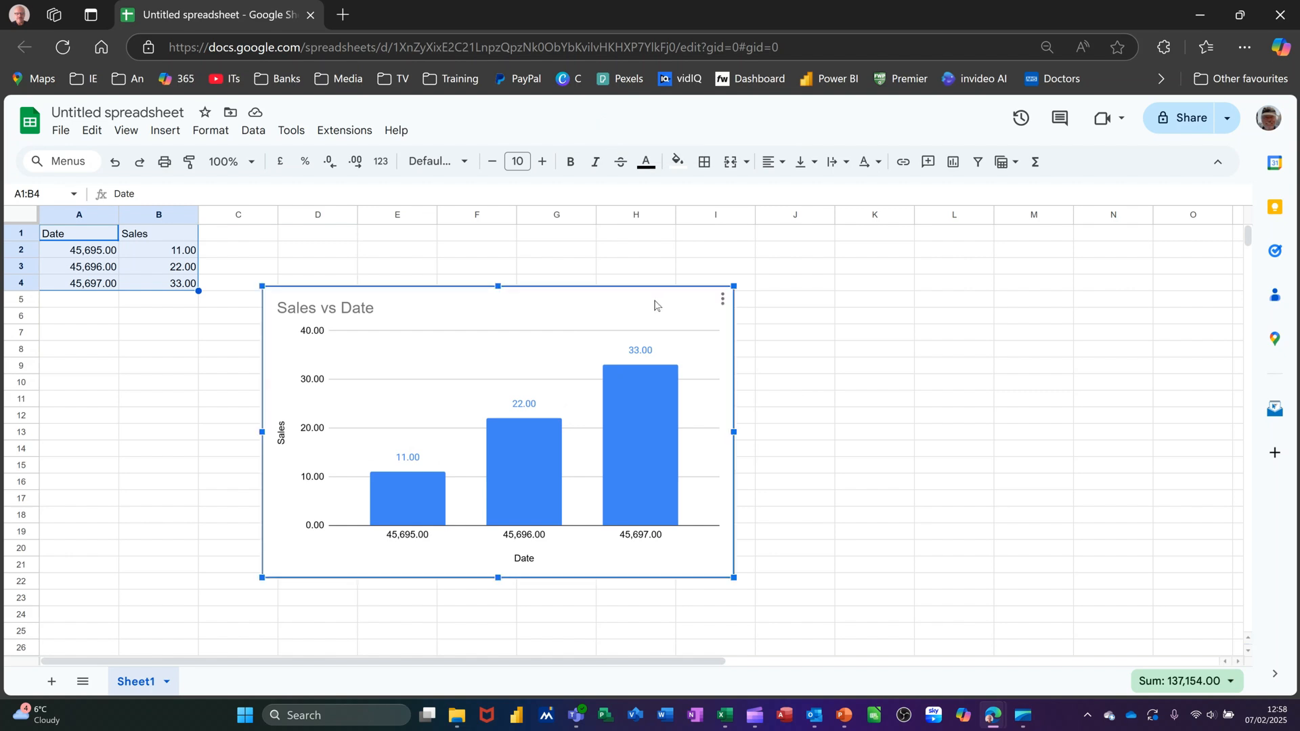
key("Delete")
left_click(292, 255)
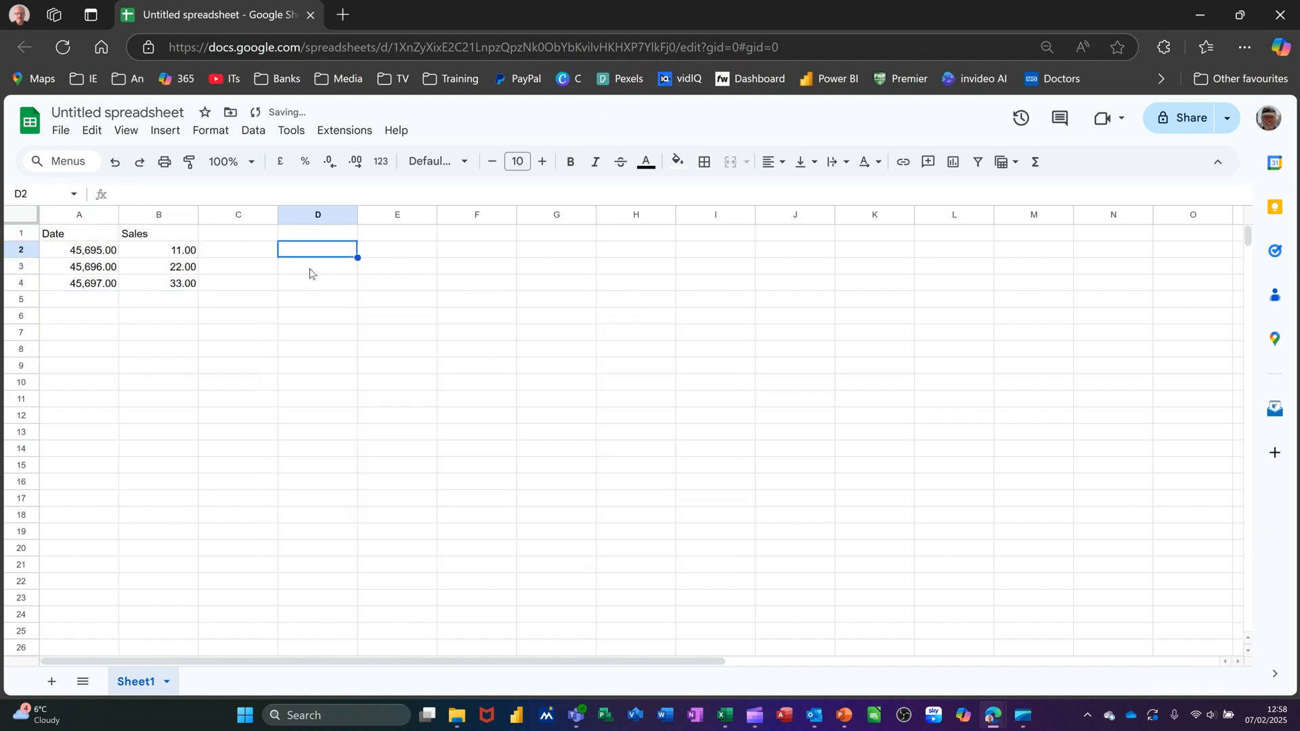
Step: Start recording another macro with absolute references and insert a default line chart from A1:B4
left_click(335, 137)
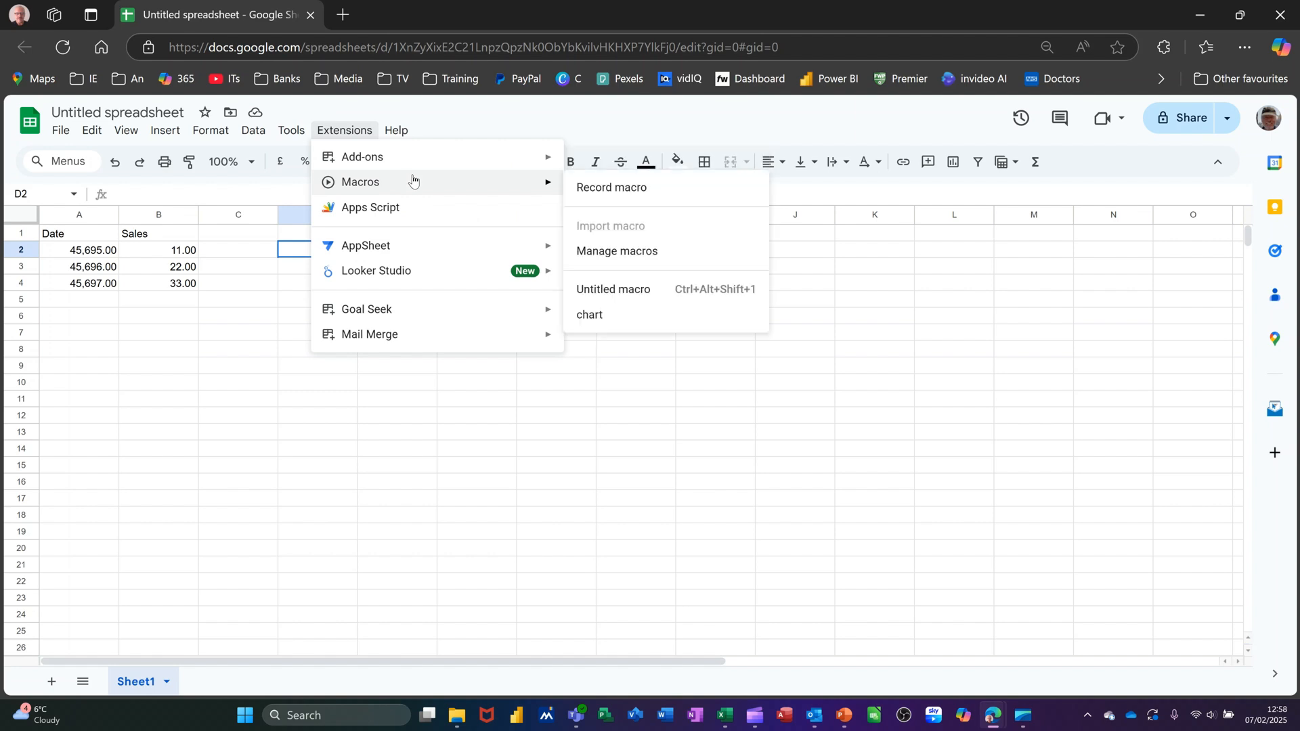
left_click(599, 187)
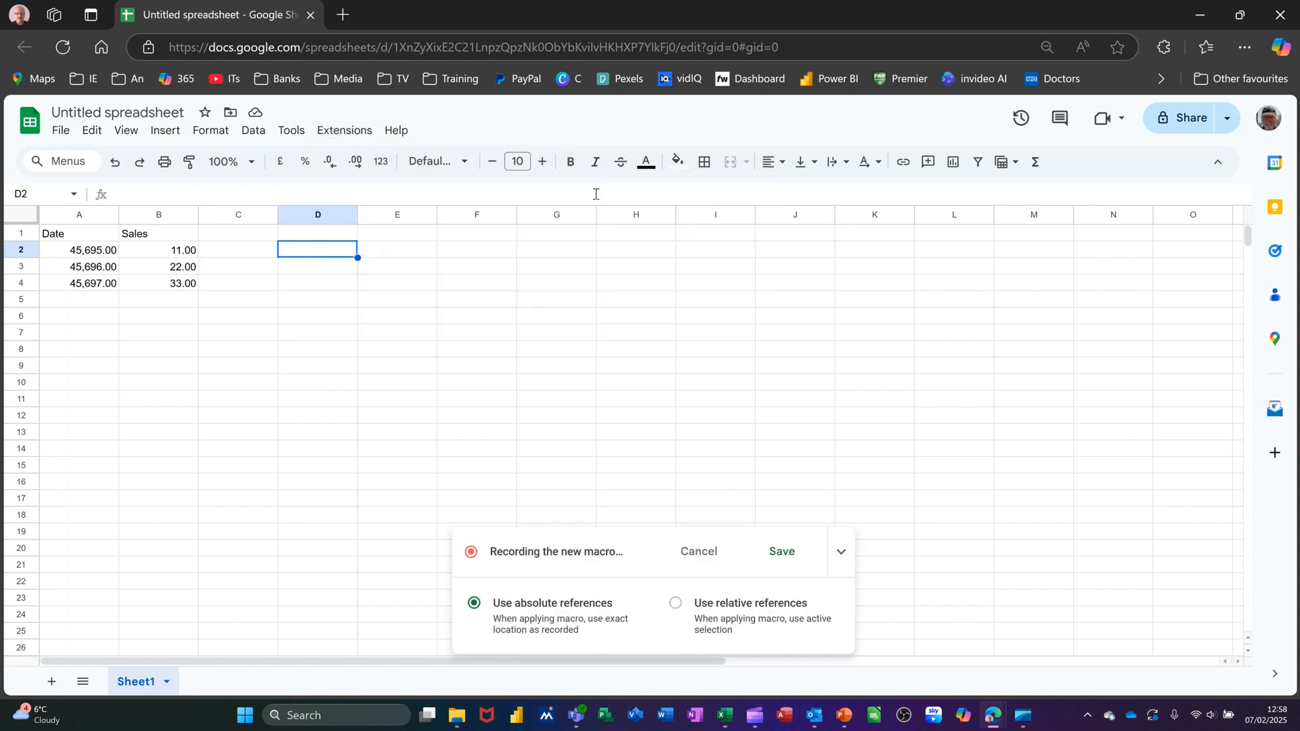
left_click(66, 237)
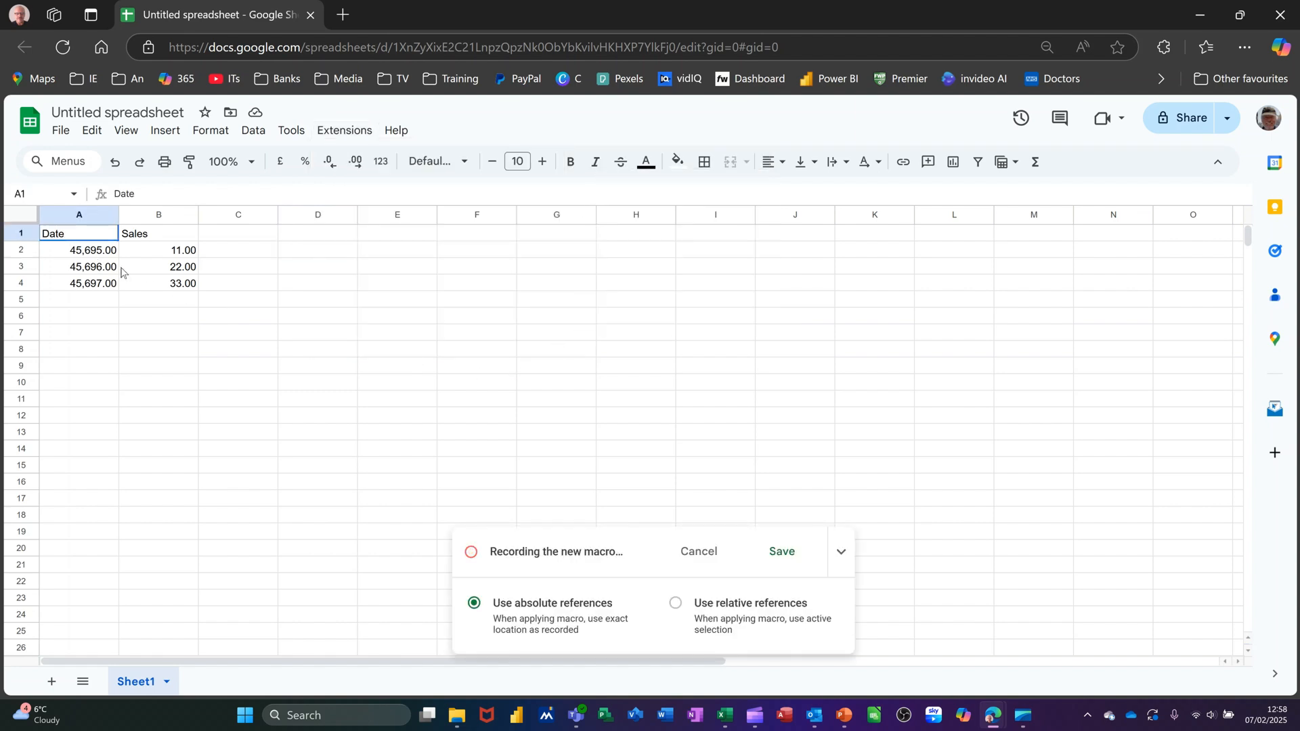
left_click(164, 285, "shift")
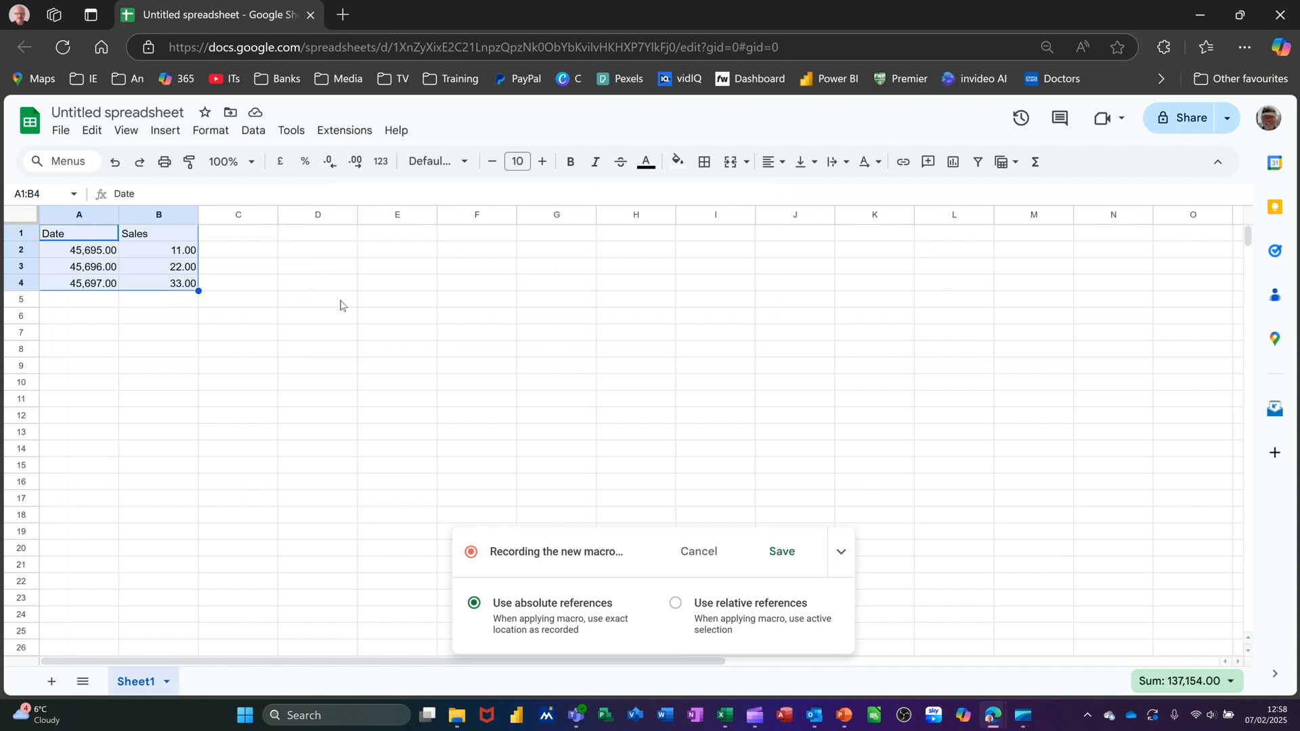
left_click(955, 164)
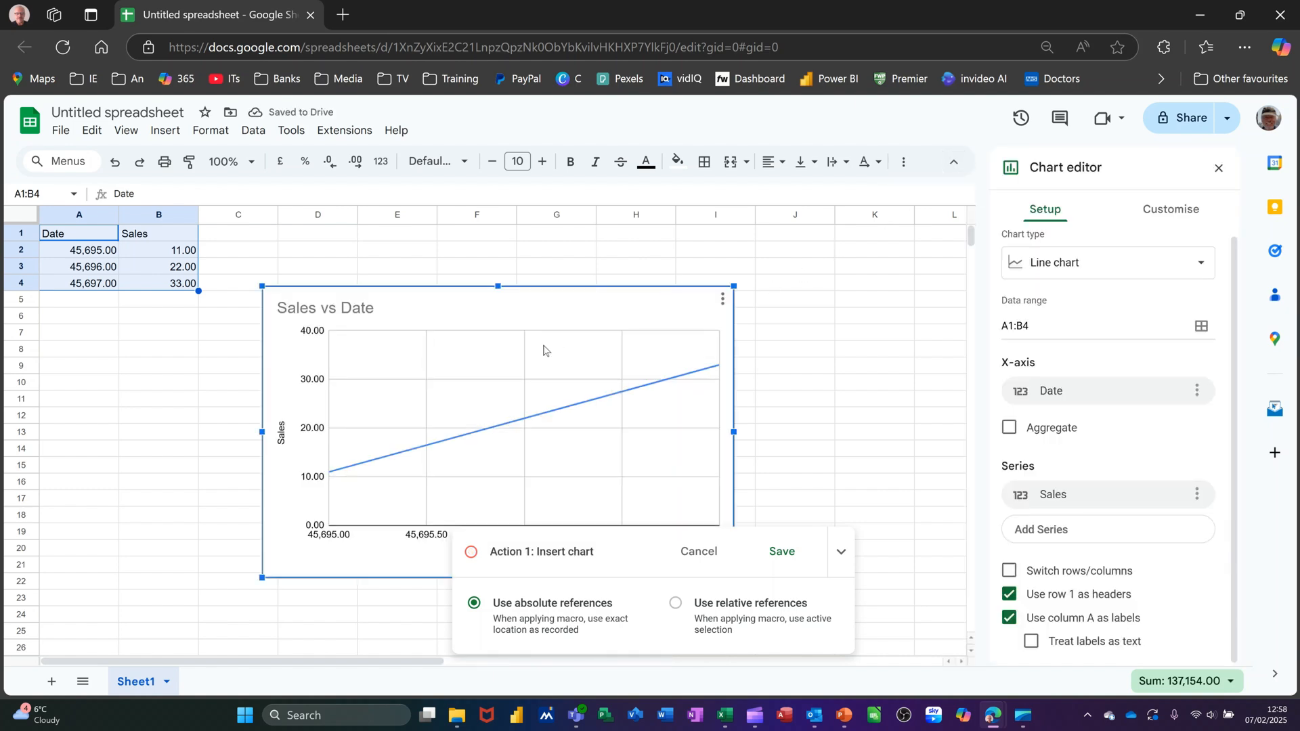
Step: Finish the recording and save the line chart macro as "sax" with 3 as its shortcut number
left_click(785, 560)
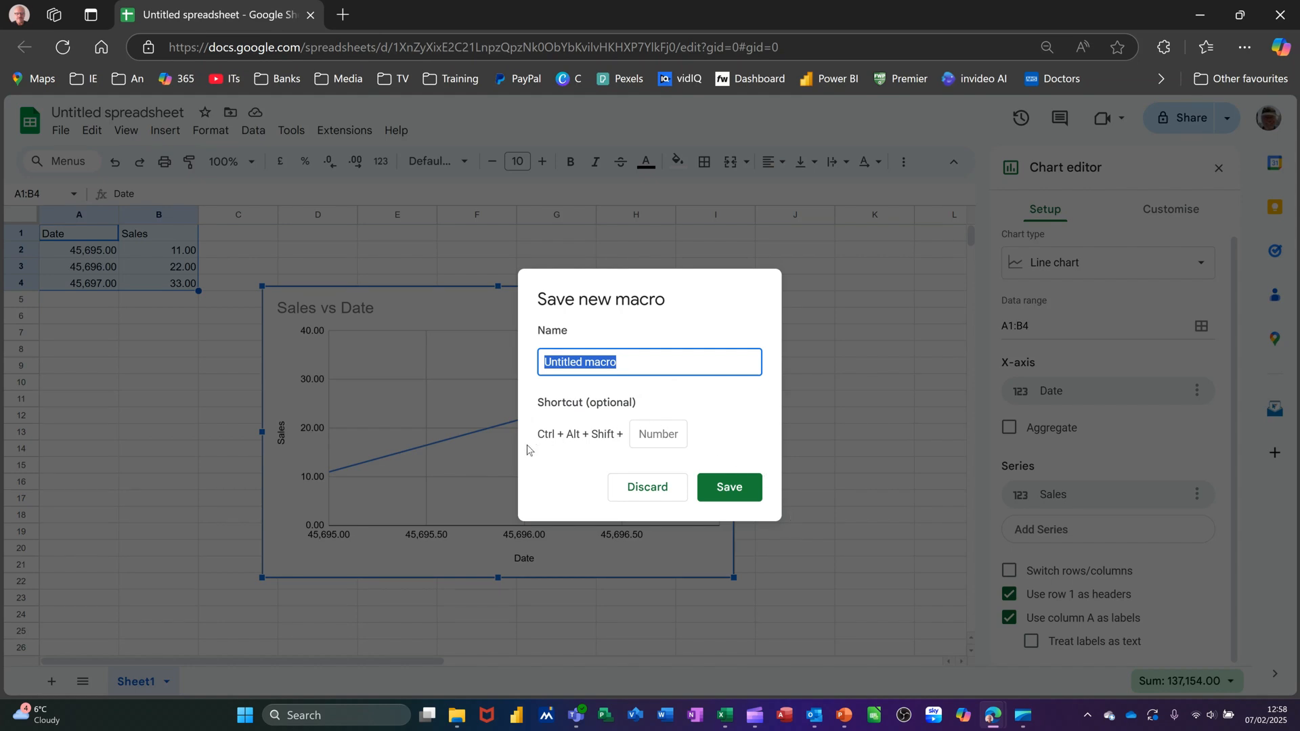
left_click(648, 435)
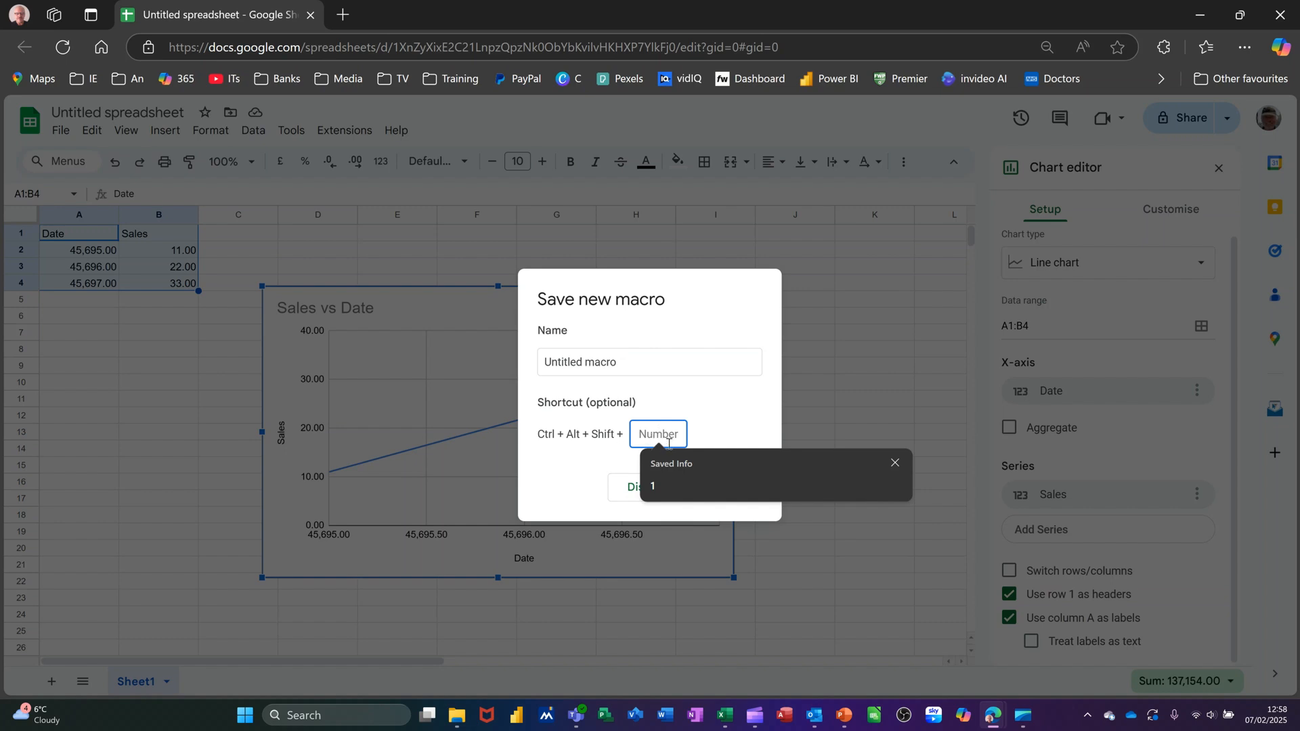
left_click(636, 361)
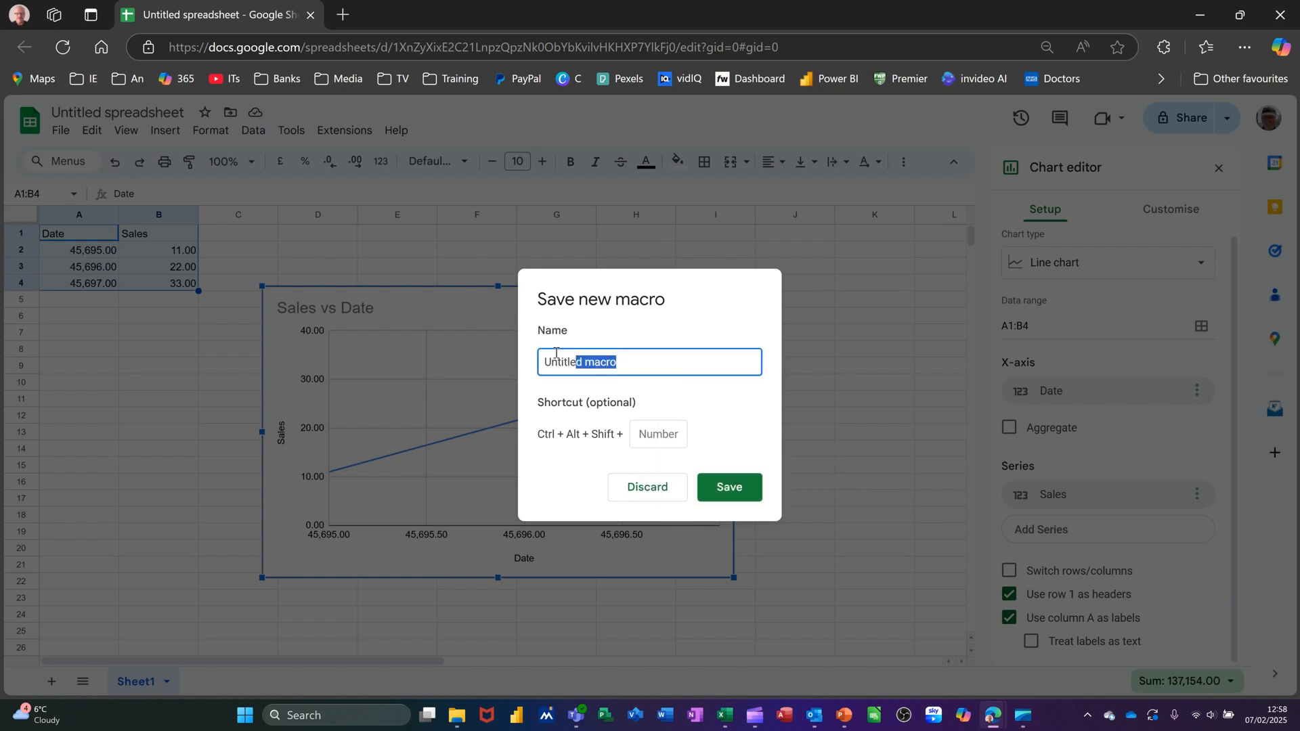
type("sax")
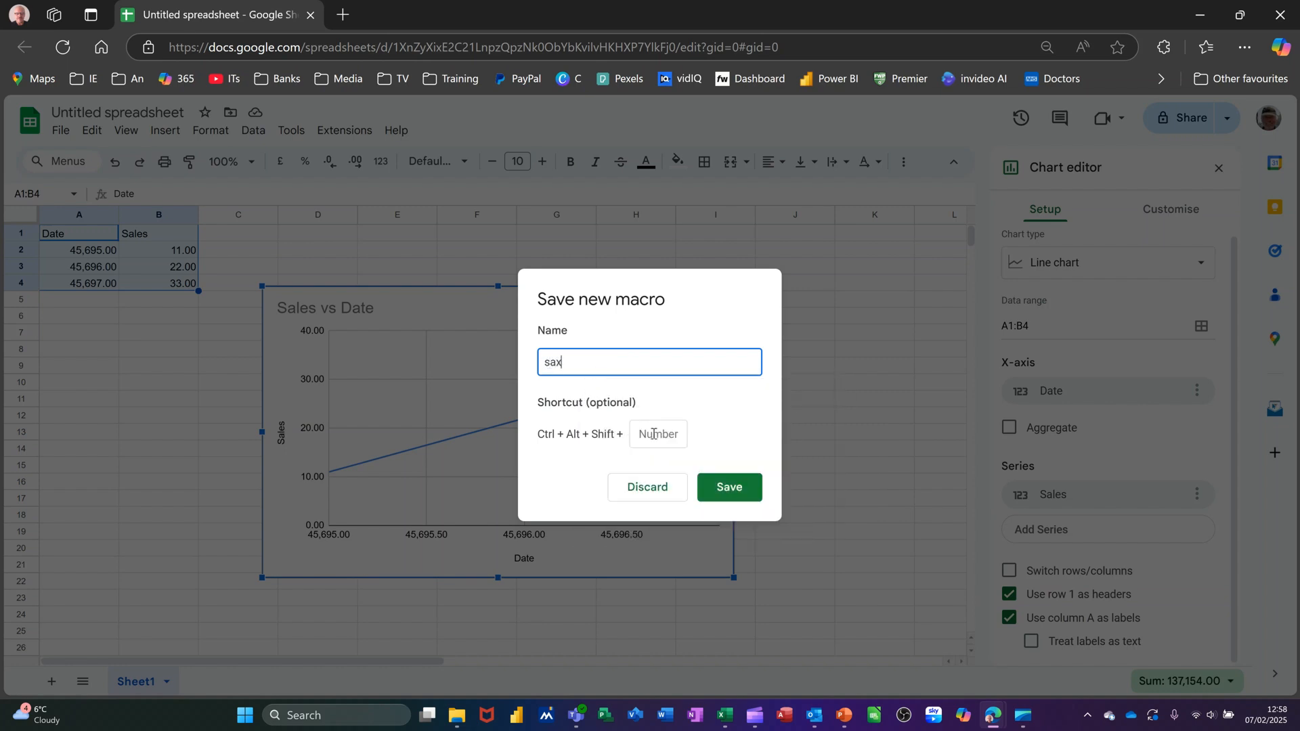
left_click(654, 434)
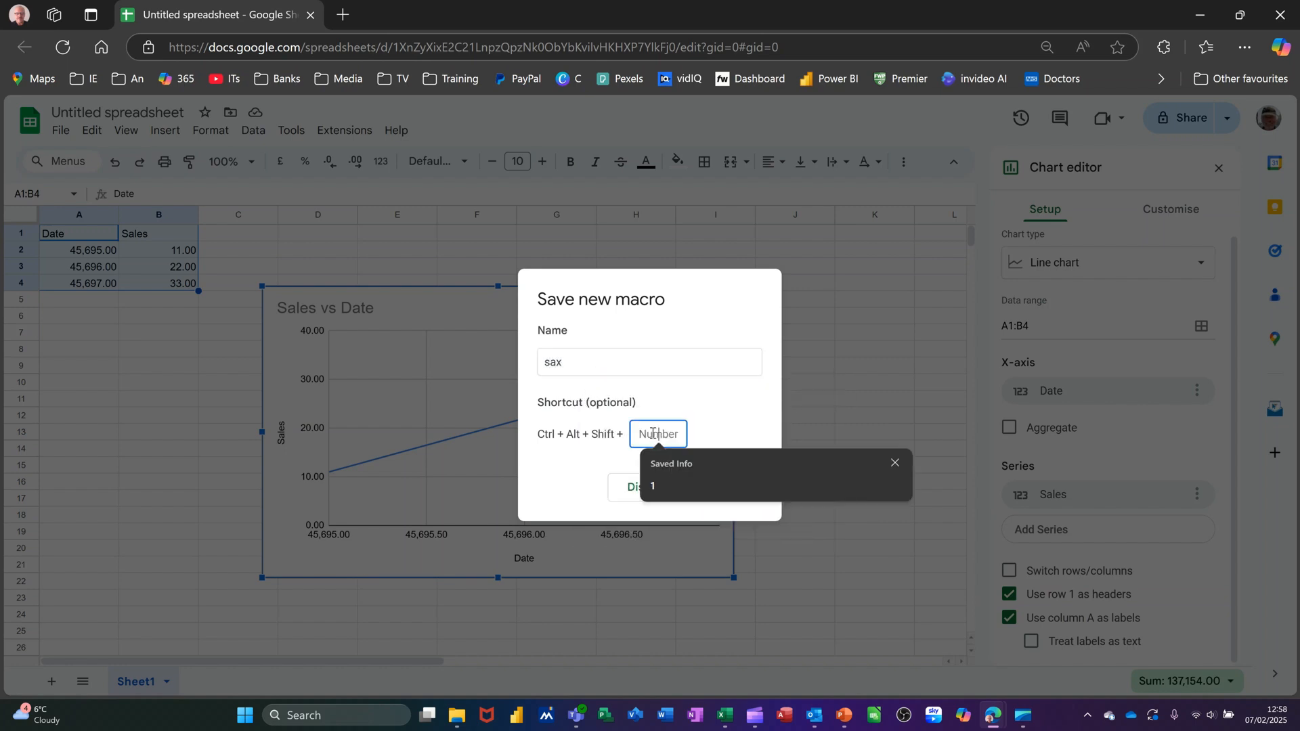
type("3")
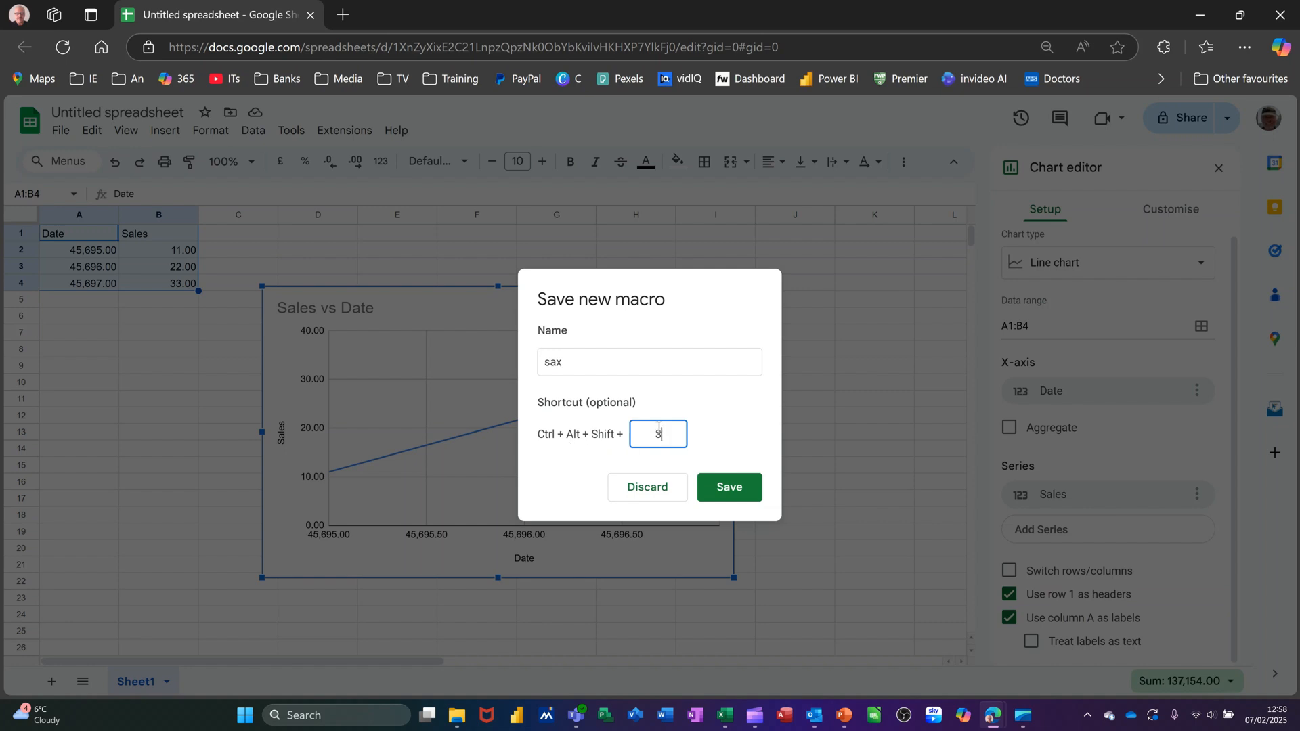
left_click(725, 489)
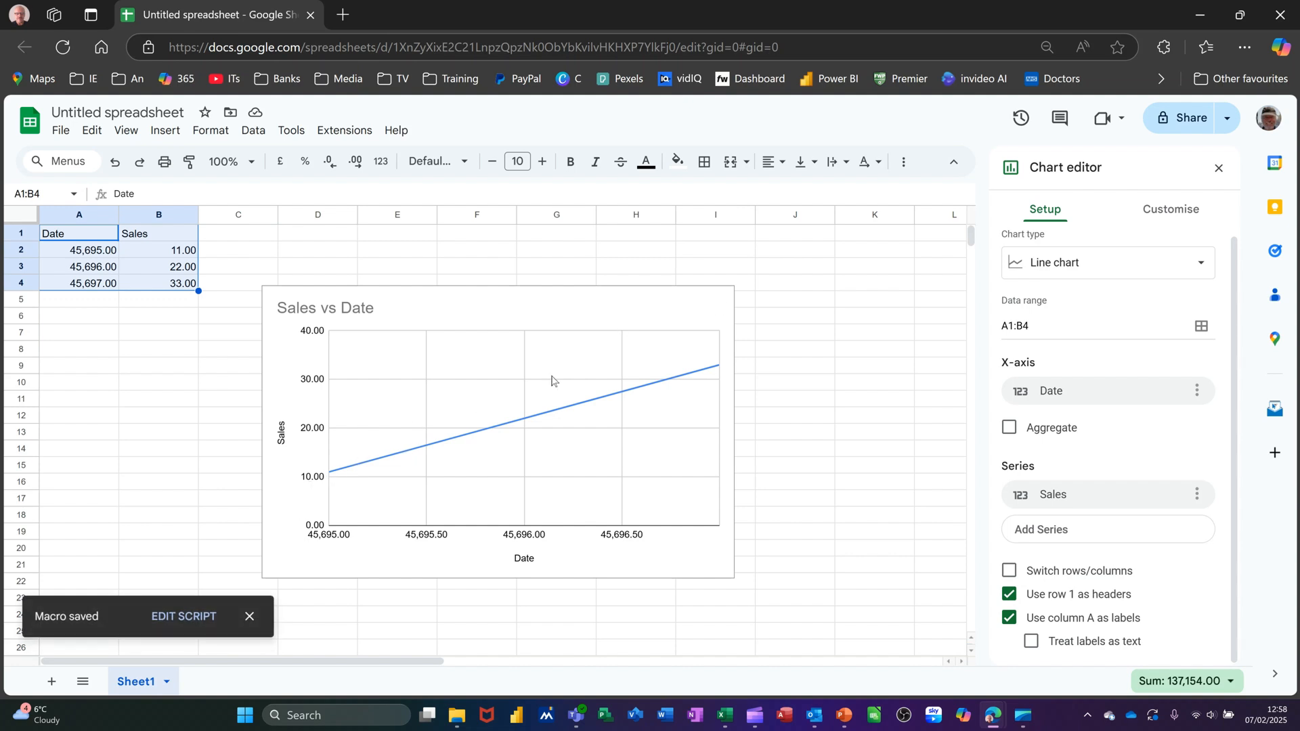
Step: Delete the recorded line chart from the sheet and select the empty cell D2
left_click(722, 299)
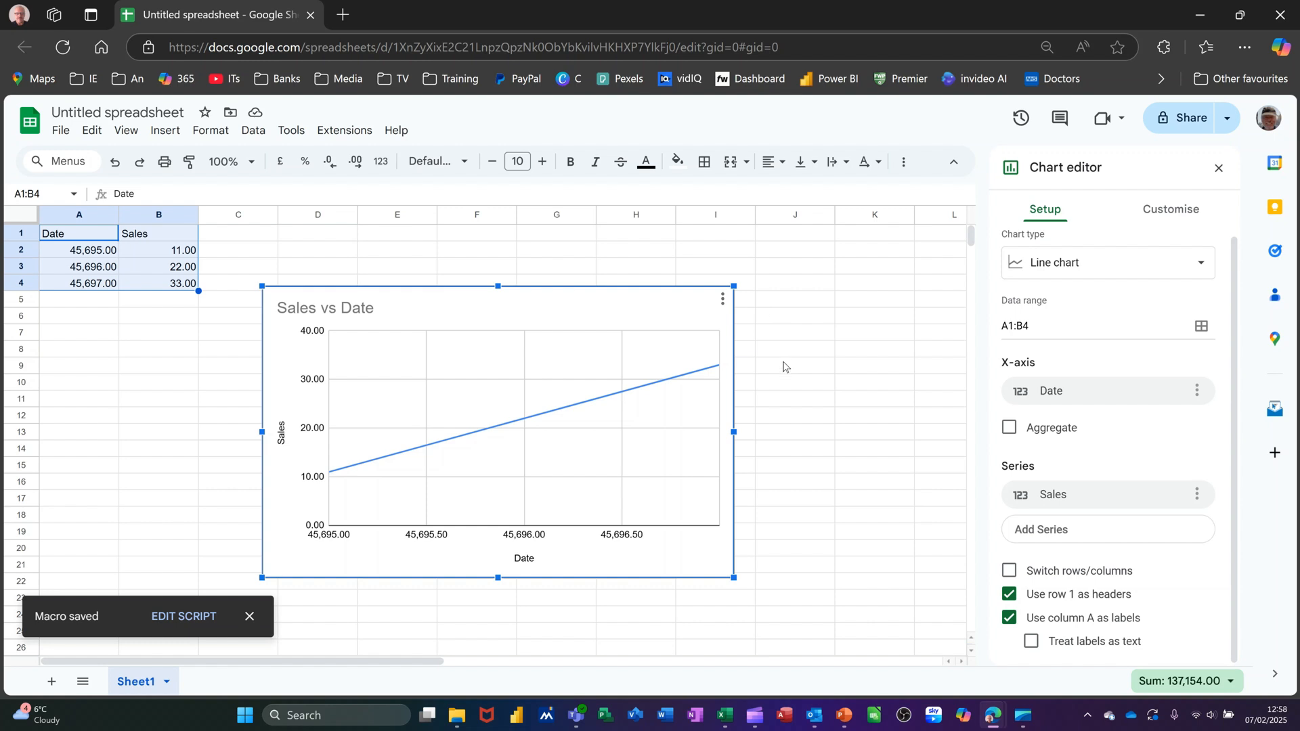
key("Delete")
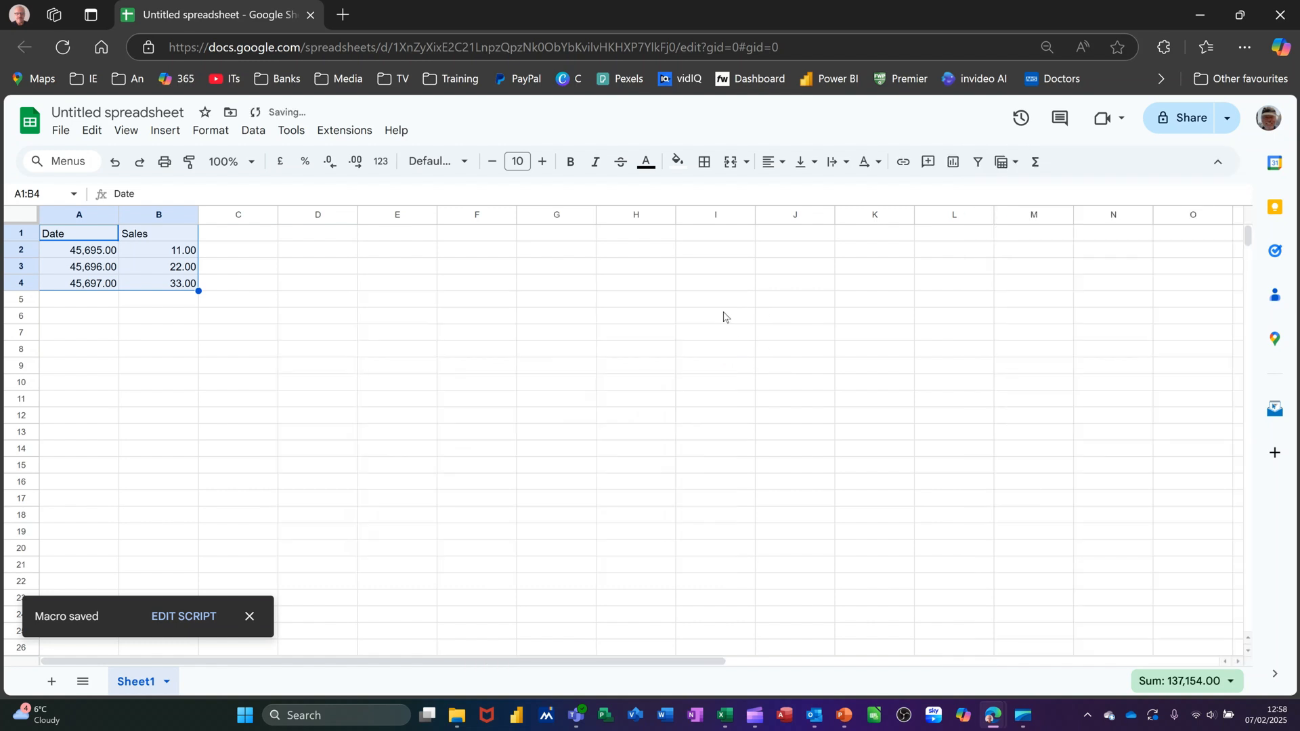
left_click(302, 252)
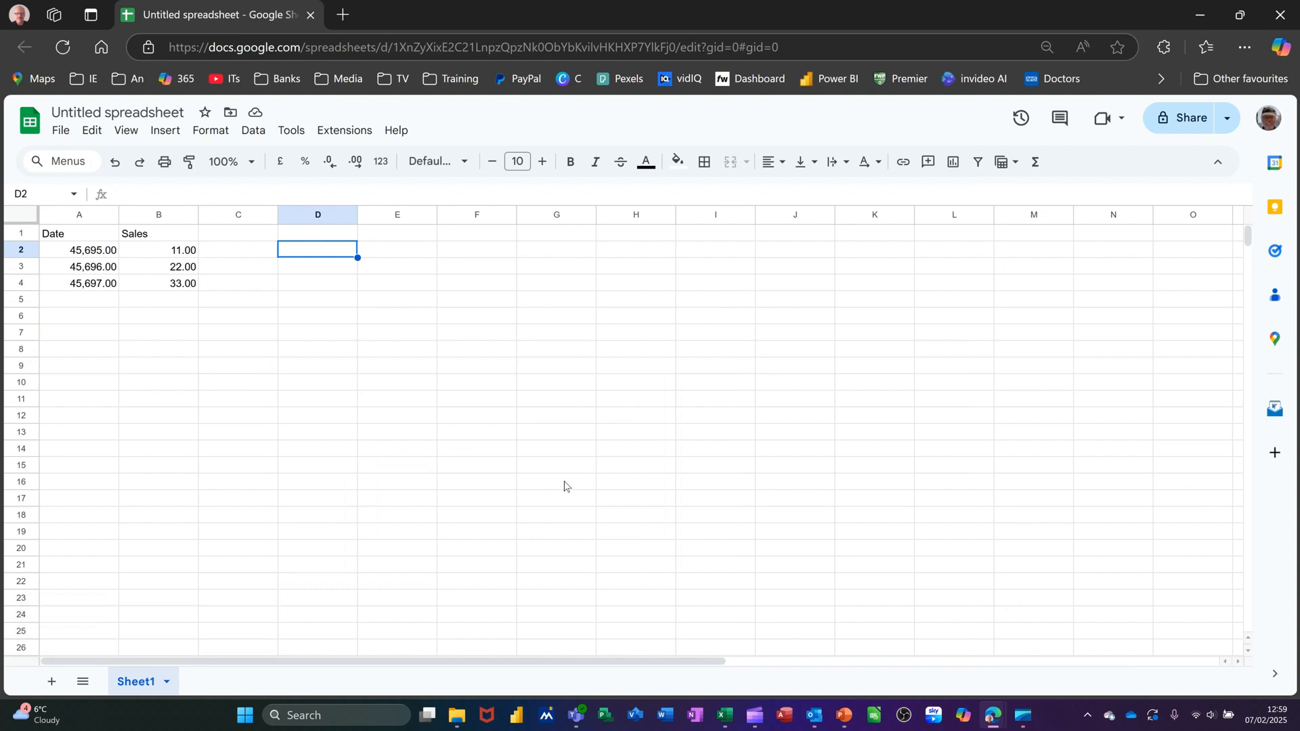
Step: Run the untitled macro assigned to shortcut number 1 and delete the column chart it creates
key("ctrl+alt+shift+1")
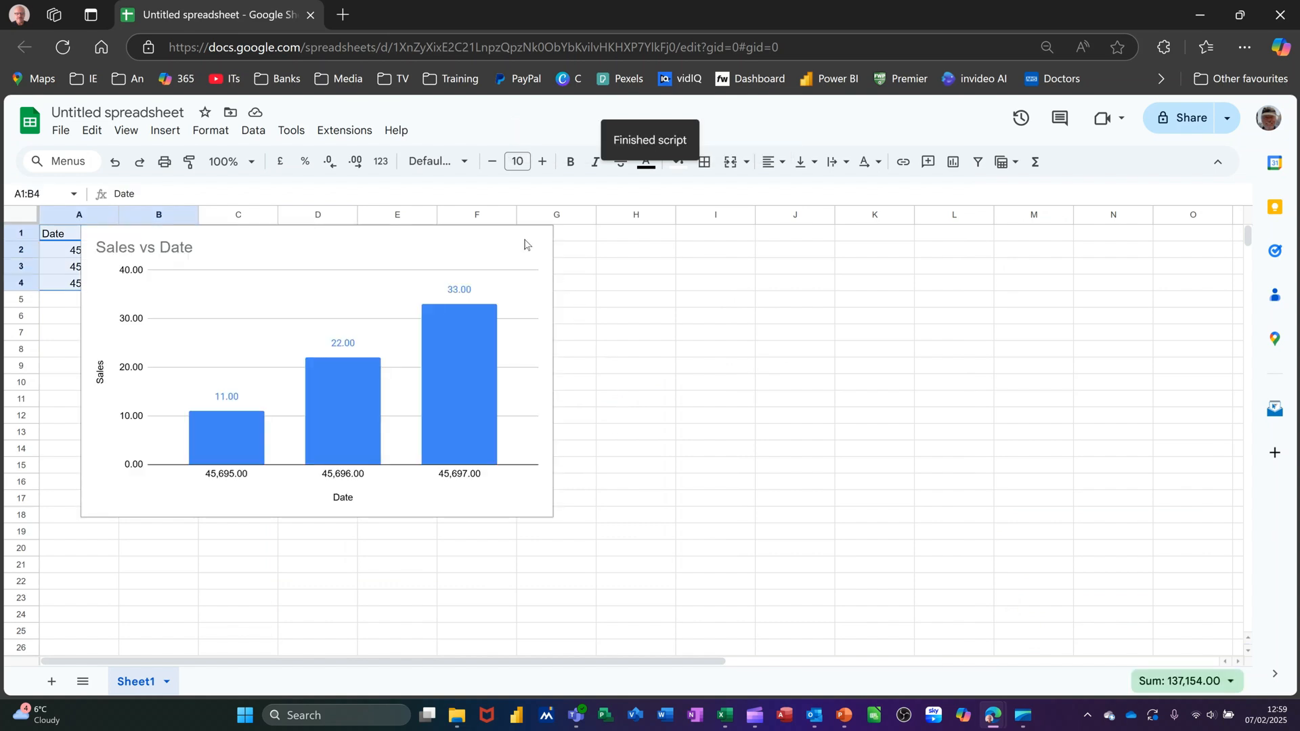
left_click(525, 244)
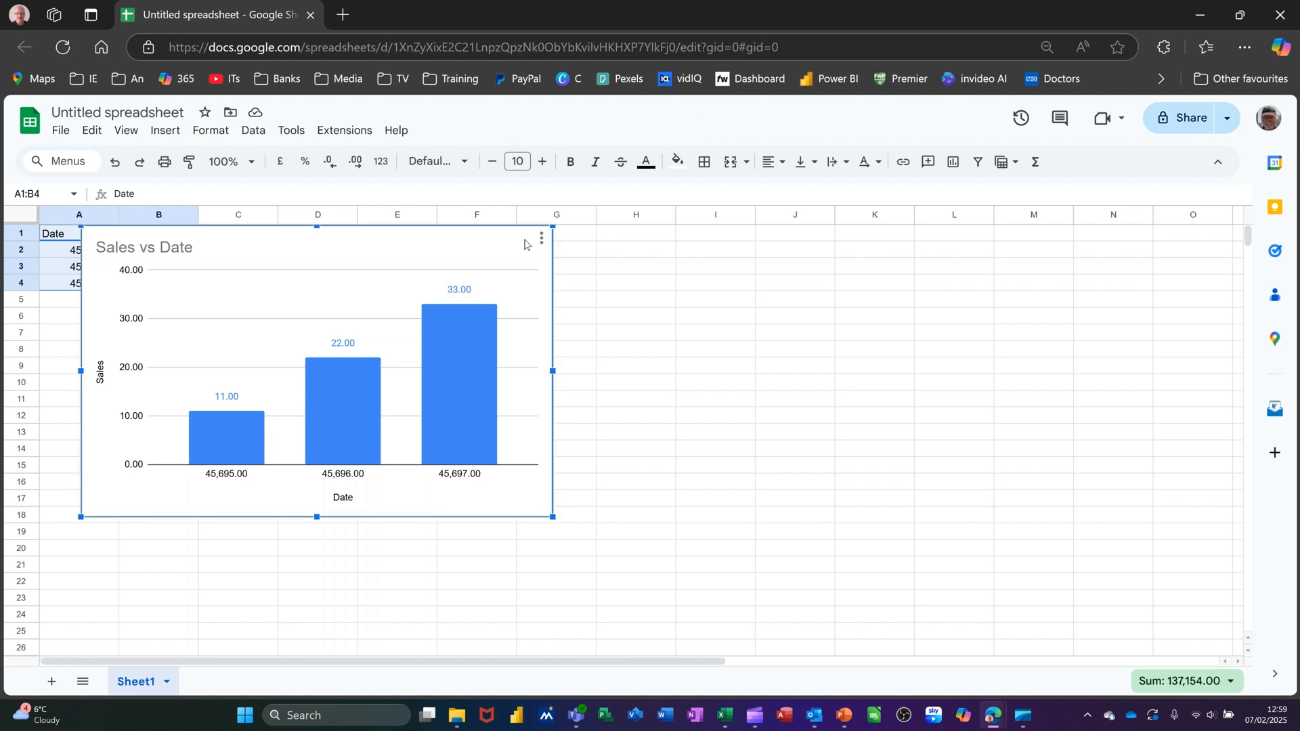
key("Delete")
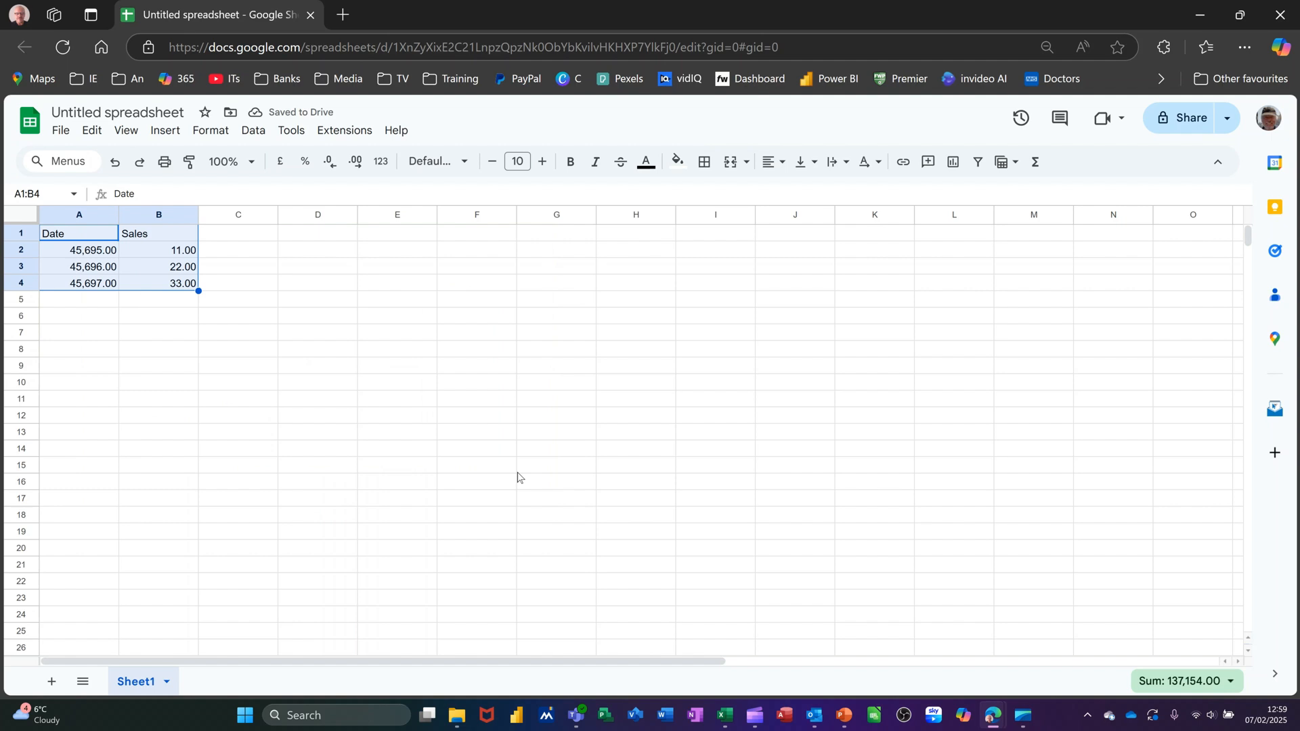
Step: Run the "sax" macro through its assigned shortcut to insert the line chart
key("ctrl+alt+shift+1")
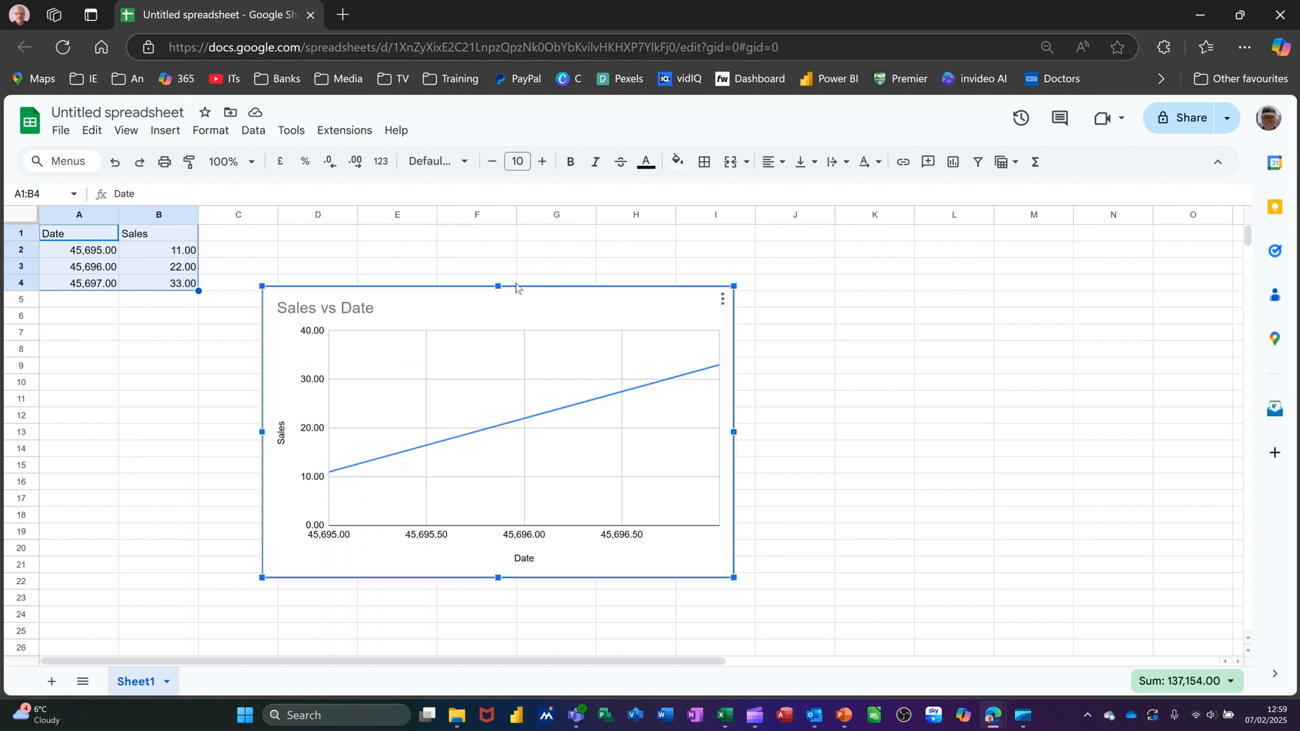
Step: Open the script of the untitled macro for editing from the list of managed macros
left_click(331, 133)
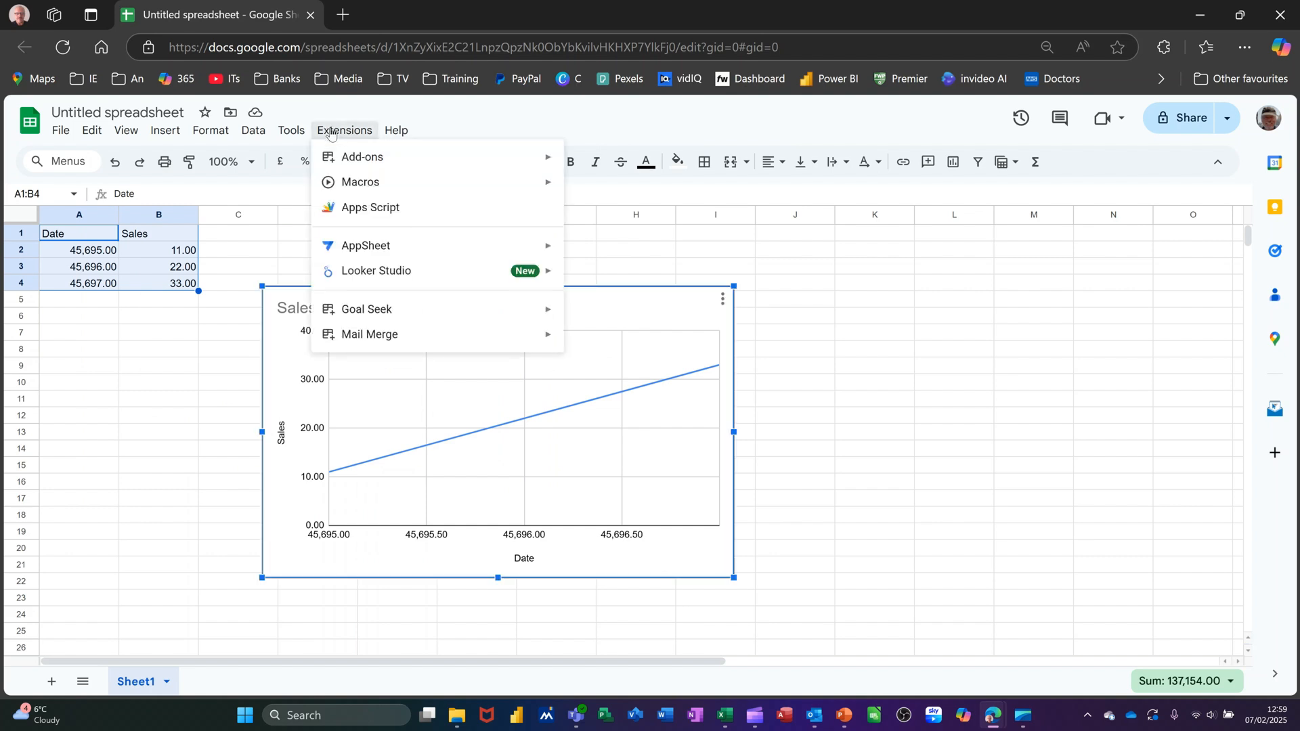
mouse_move(393, 181)
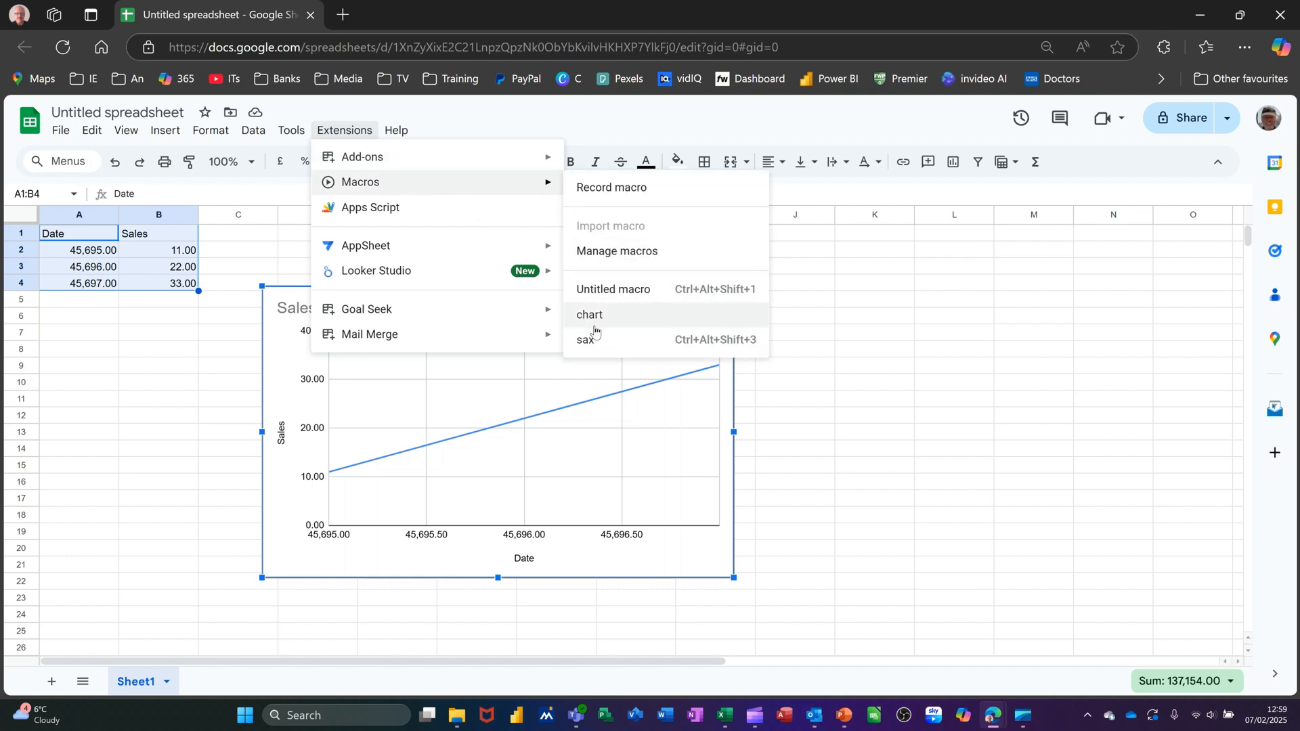
left_click(603, 254)
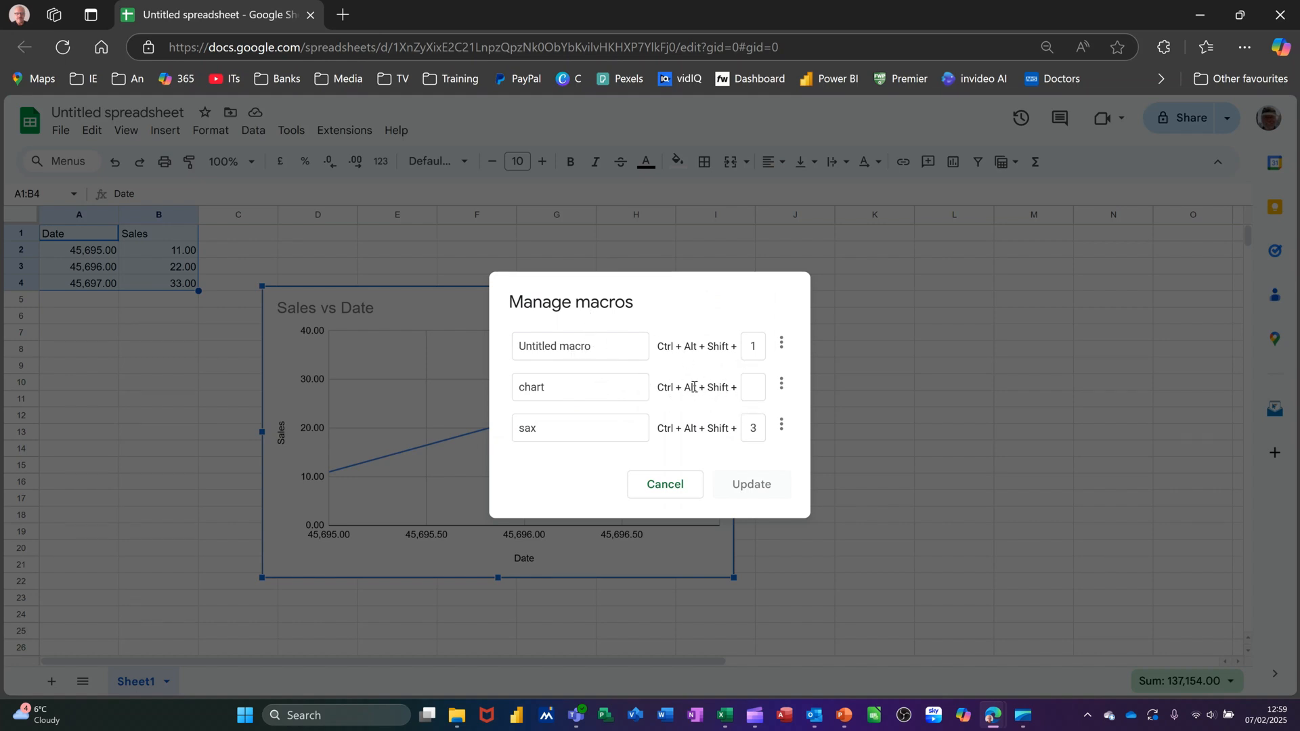
left_click(782, 346)
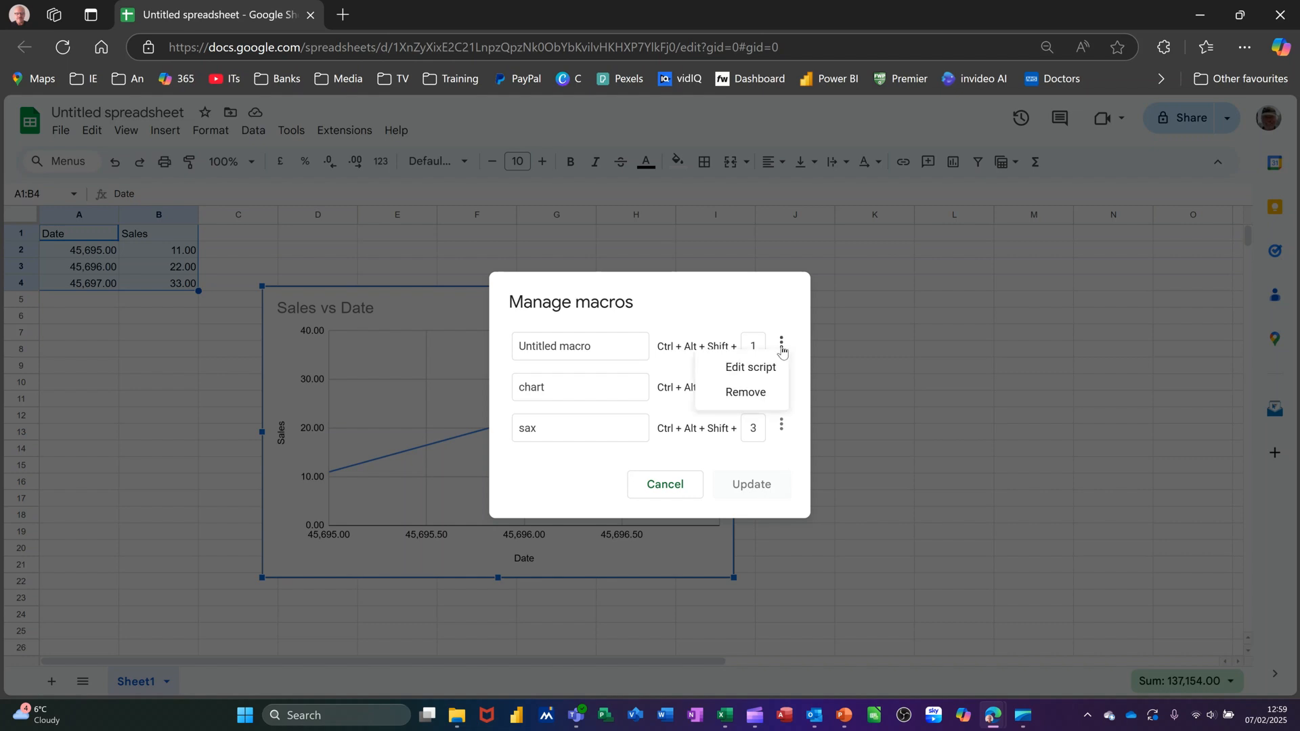
left_click(738, 371)
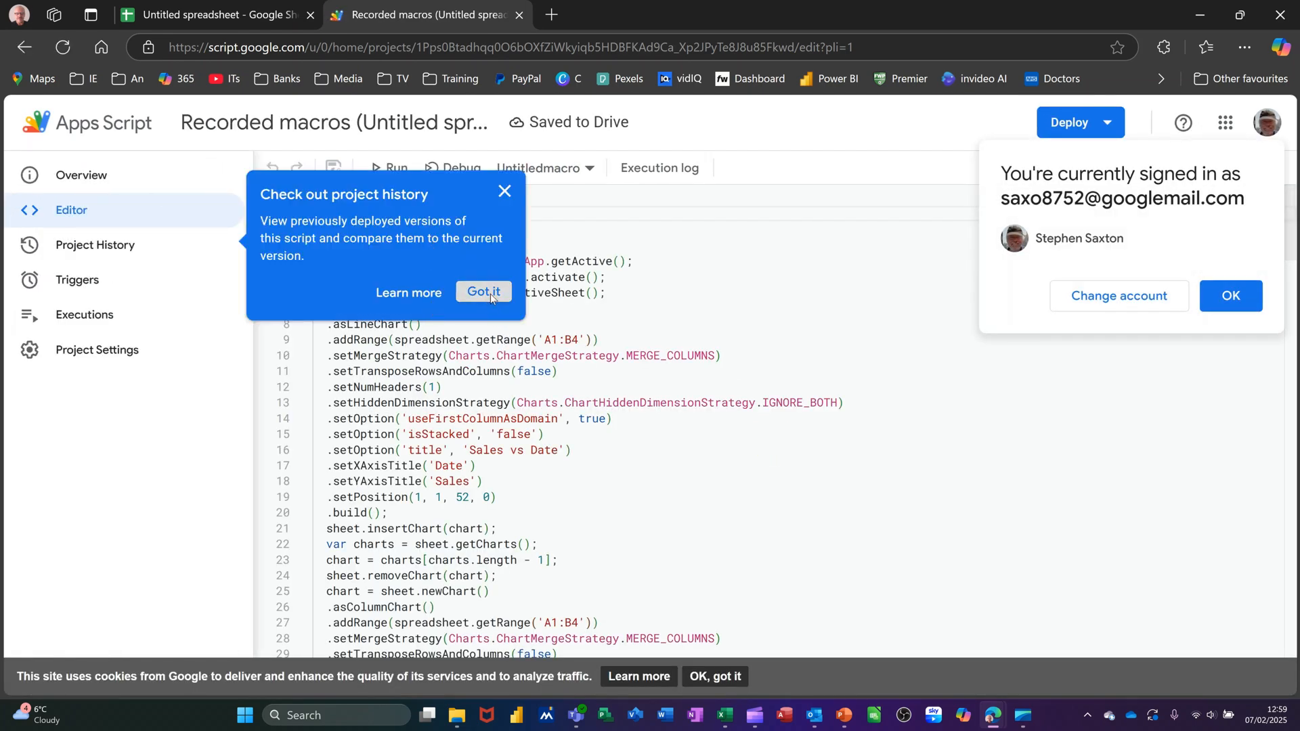
Step: Look through the recorded macro code in Apps Script, then return to the spreadsheet and close the macro manager without changes
left_click(485, 292)
scroll(652, 302, "down", 3)
scroll(510, 361, "up", 3)
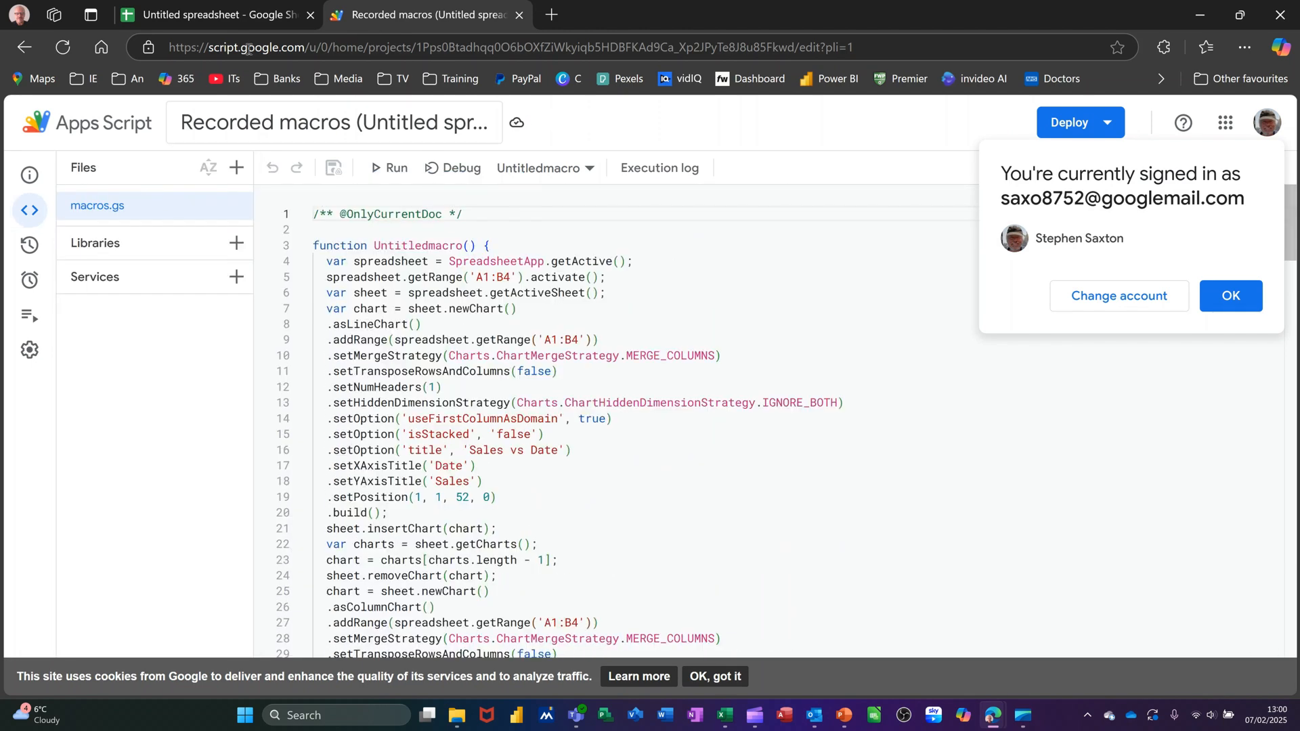
left_click(224, 15)
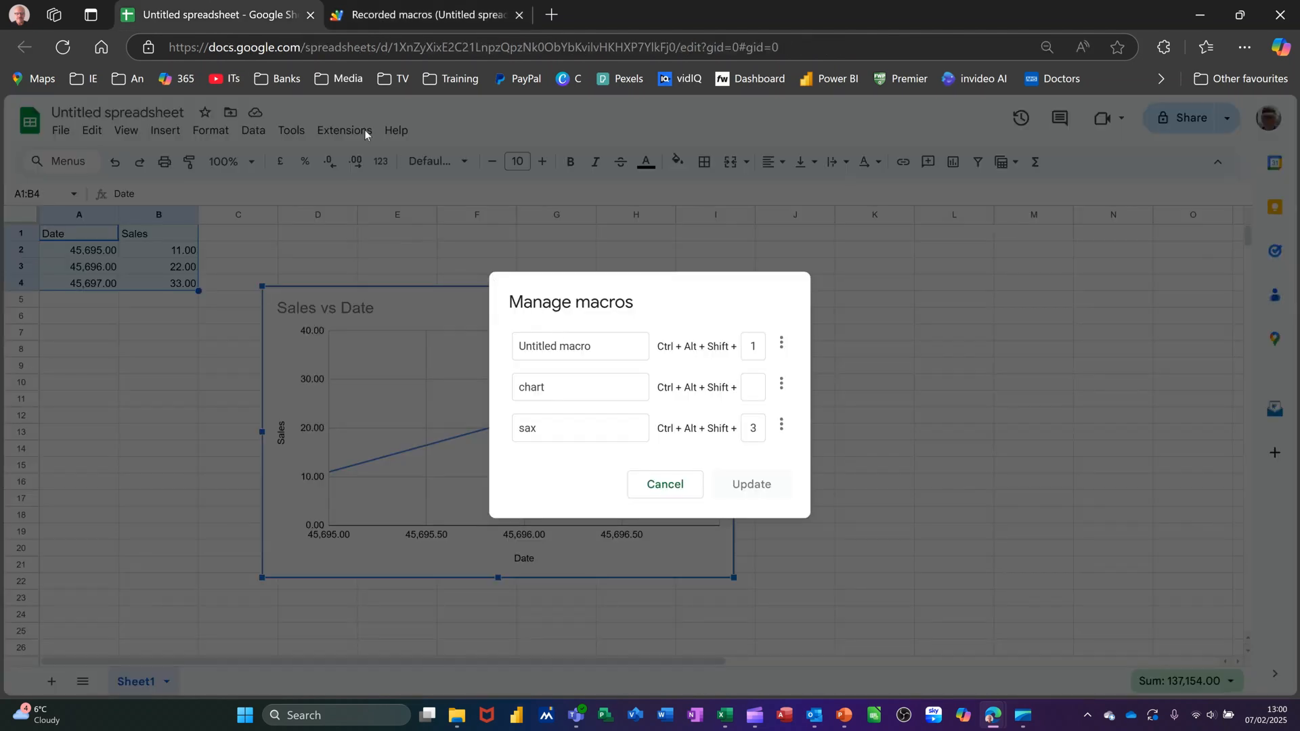
left_click(657, 489)
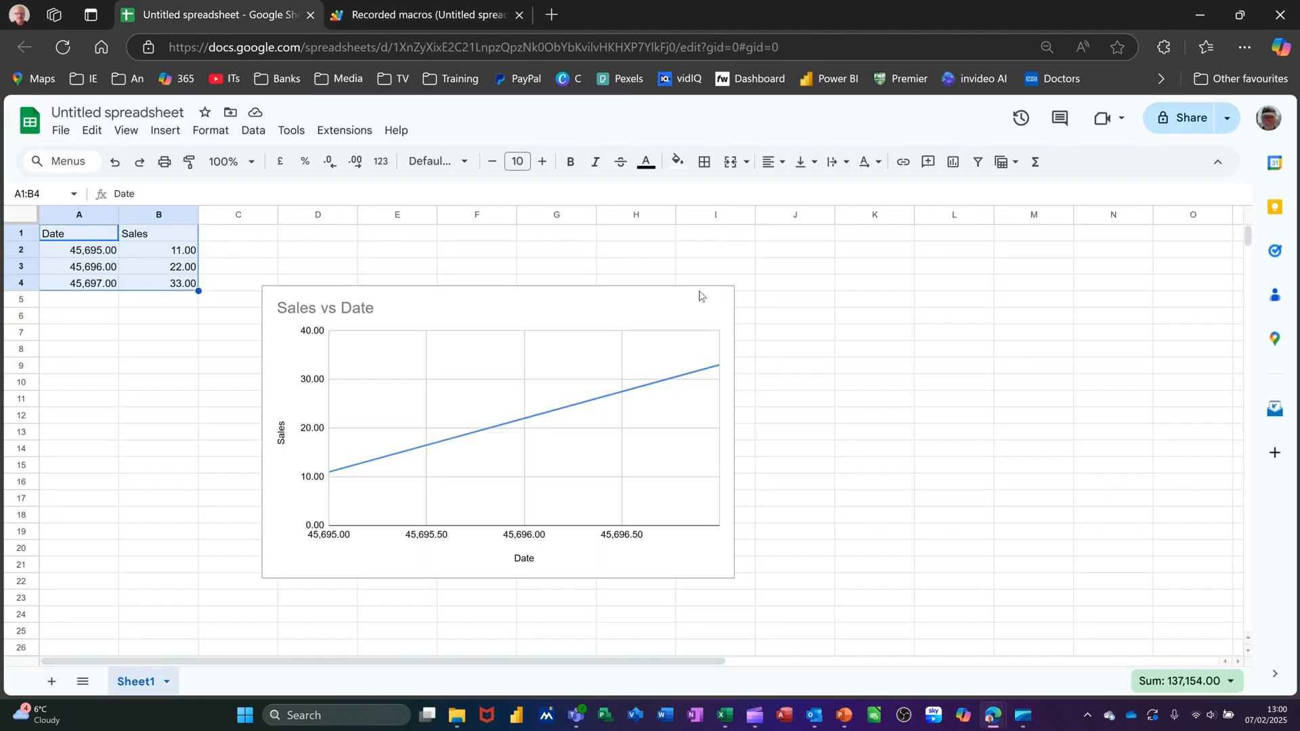